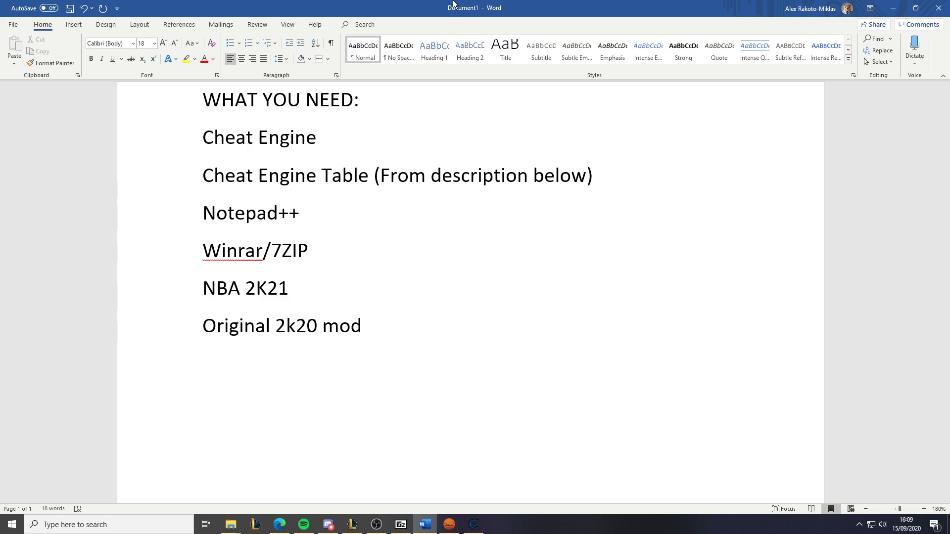
Restart Cheat Engine and load the 2K21 Edit player abridged cheat table
{"action": "right_click", "coordinate": [473, 525]}
{"action": "left_click", "coordinate": [467, 508]}
{"action": "key", "text": "super"}
{"action": "type", "text": "cheat"}
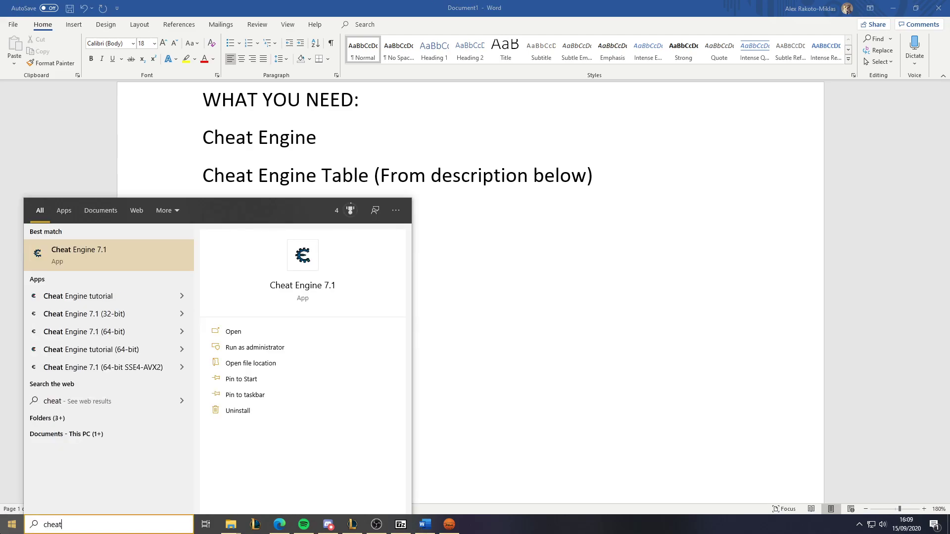
{"action": "key", "text": "Return"}
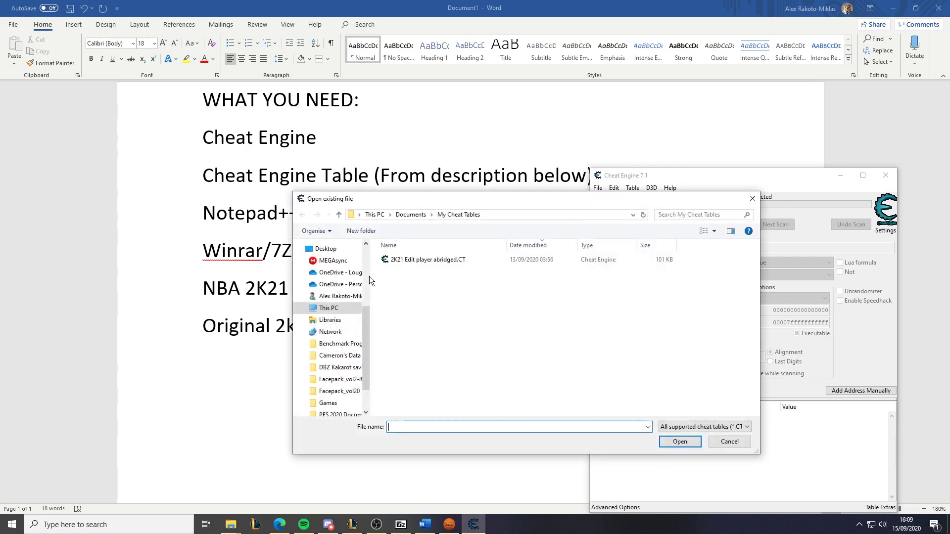
{"action": "left_click", "coordinate": [436, 260]}
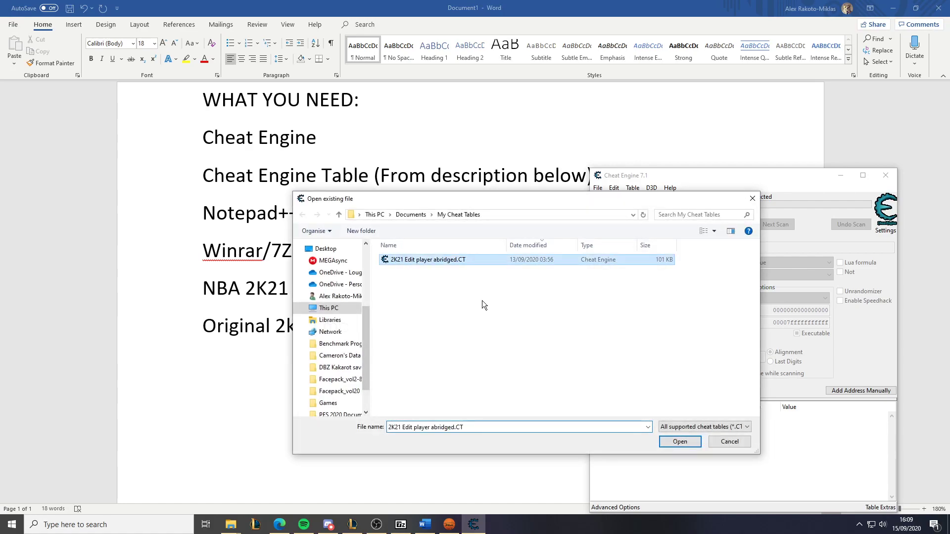
{"action": "left_click", "coordinate": [680, 442]}
Attach to the NBA 2K21 process, keep the list, and enable Expand table range and EDITPLAYER
{"action": "left_click", "coordinate": [598, 188]}
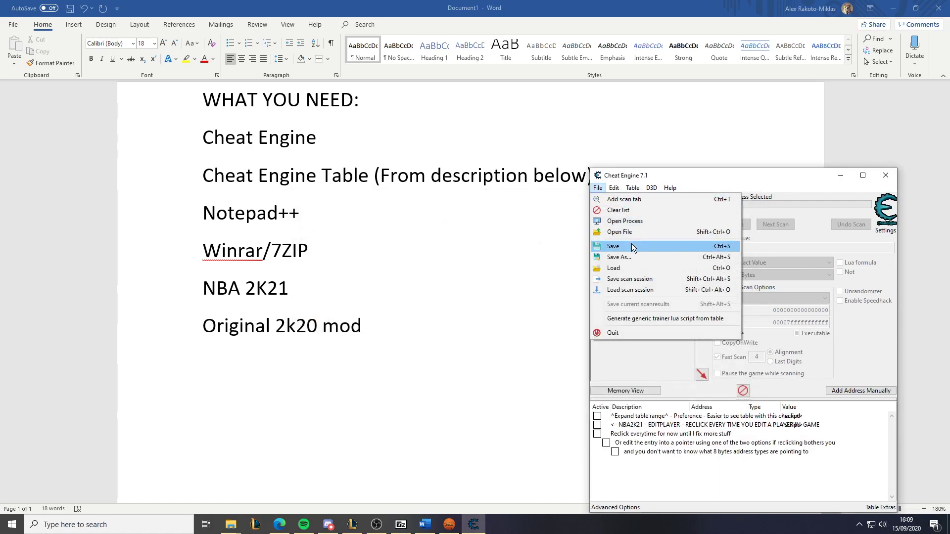
{"action": "left_click", "coordinate": [630, 220]}
{"action": "left_click", "coordinate": [742, 356]}
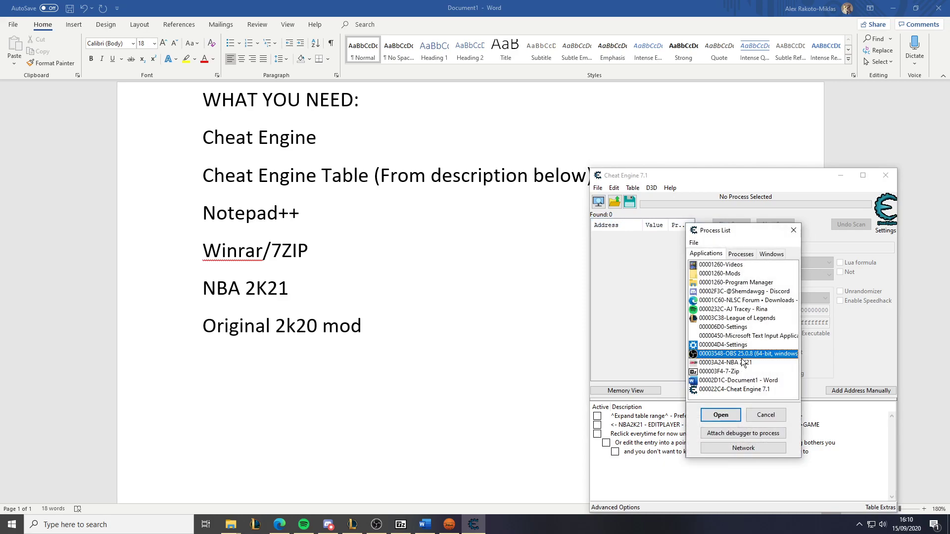
{"action": "left_click", "coordinate": [745, 363]}
{"action": "left_click", "coordinate": [729, 418]}
{"action": "left_click", "coordinate": [498, 265]}
{"action": "left_click", "coordinate": [597, 417]}
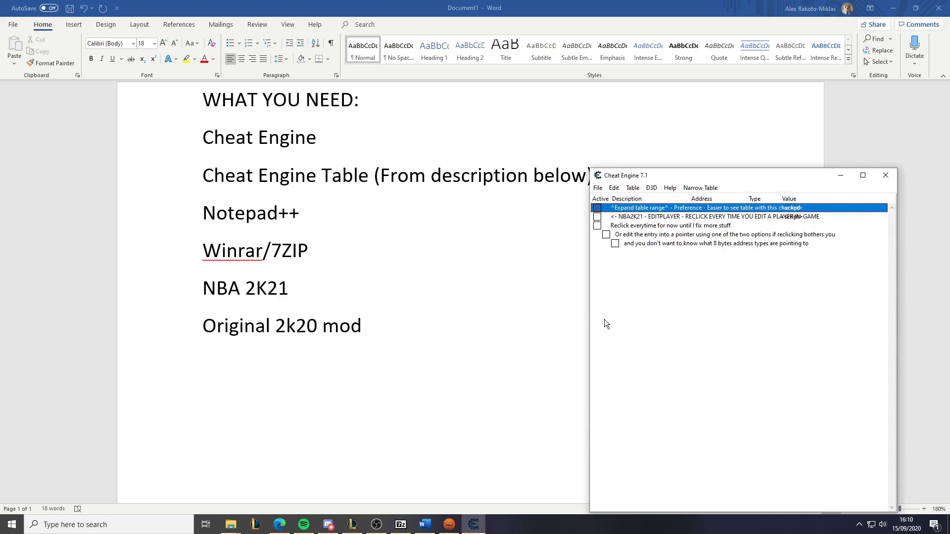
{"action": "left_click", "coordinate": [597, 217]}
Open Terence Davis in the game's editor and re-tick EDITPLAYER to read CF ID 1 and portrait ID 7882
{"action": "left_click", "coordinate": [450, 524]}
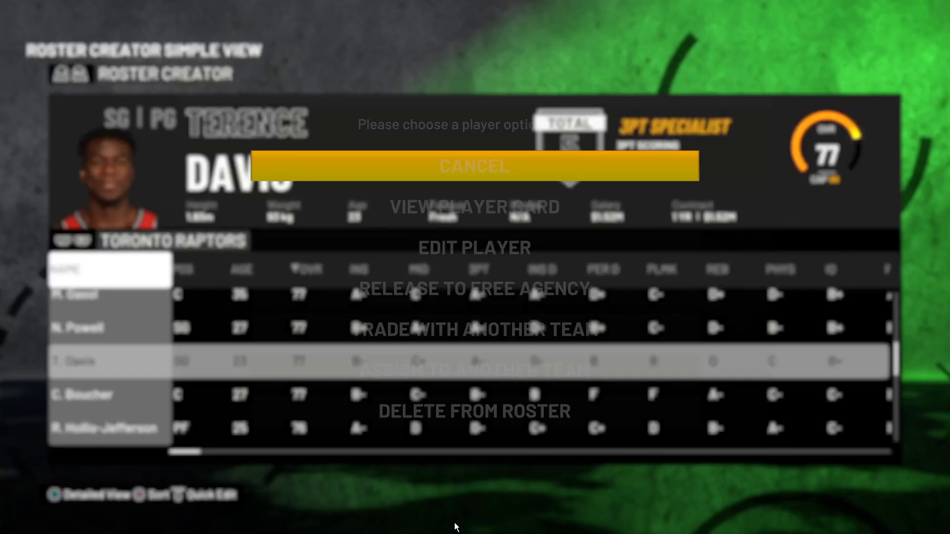
{"action": "key", "text": "Return"}
{"action": "key", "text": "Return"}
{"action": "key", "text": "alt+Tab"}
{"action": "left_click", "coordinate": [597, 217]}
{"action": "left_click", "coordinate": [596, 217]}
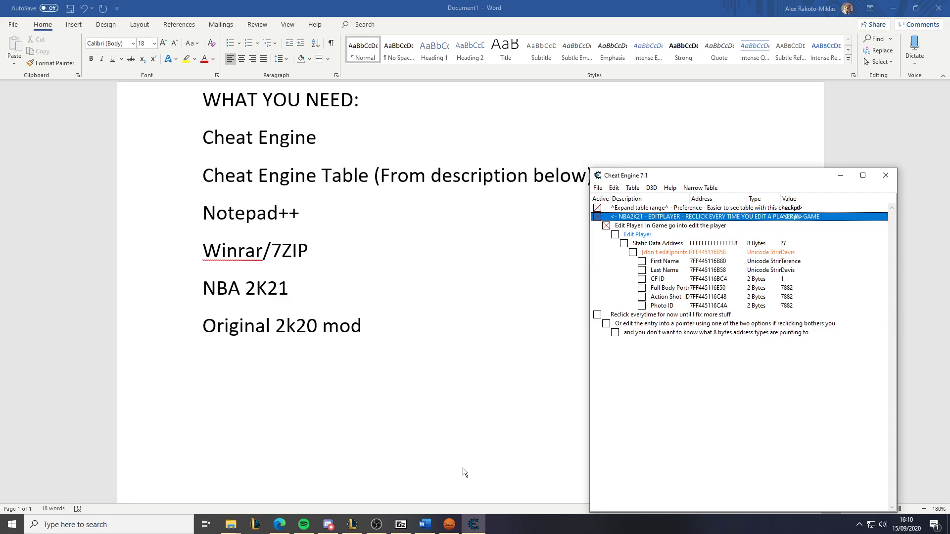
Search 2kspecialist.net for 'terence davis' in a new Edge tab, then close it and show the desktop
{"action": "left_click", "coordinate": [279, 525]}
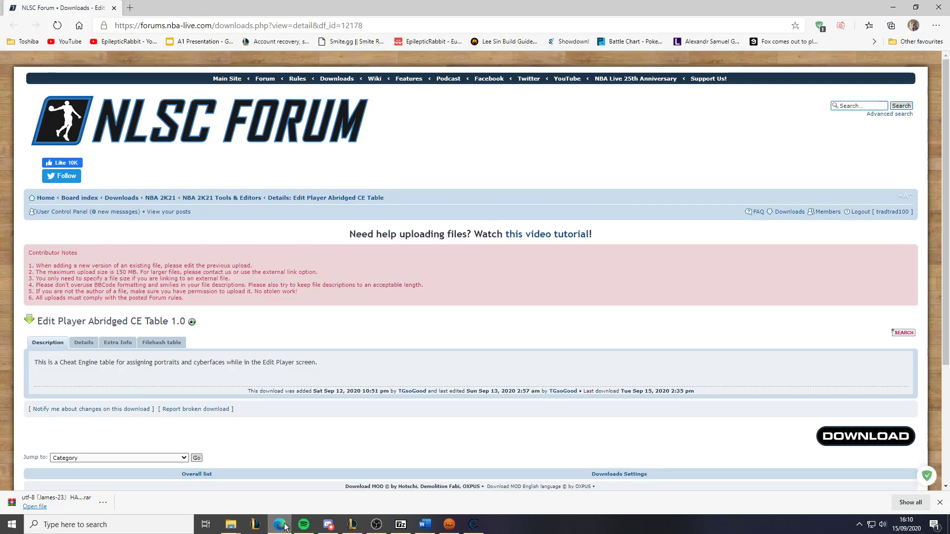
{"action": "key", "text": "ctrl+t"}
{"action": "type", "text": "2ks"}
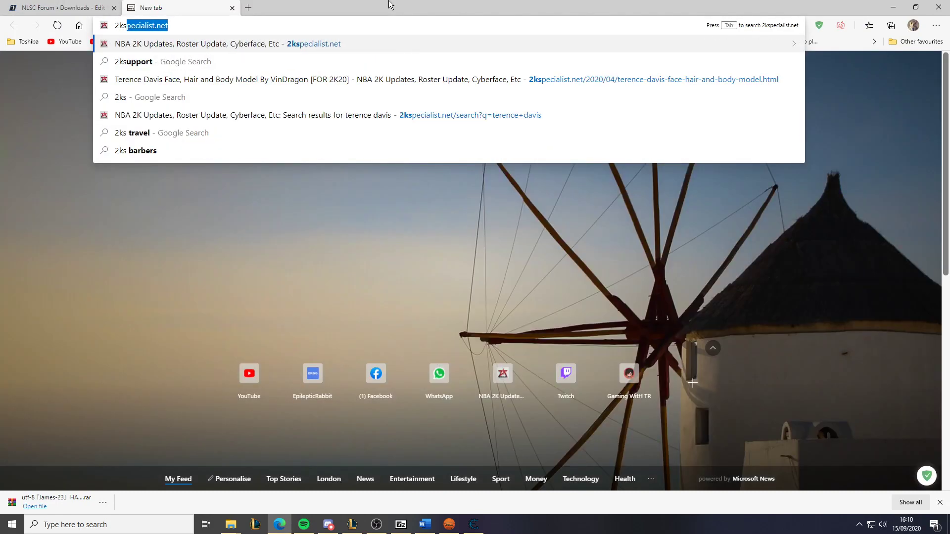
{"action": "key", "text": "Return"}
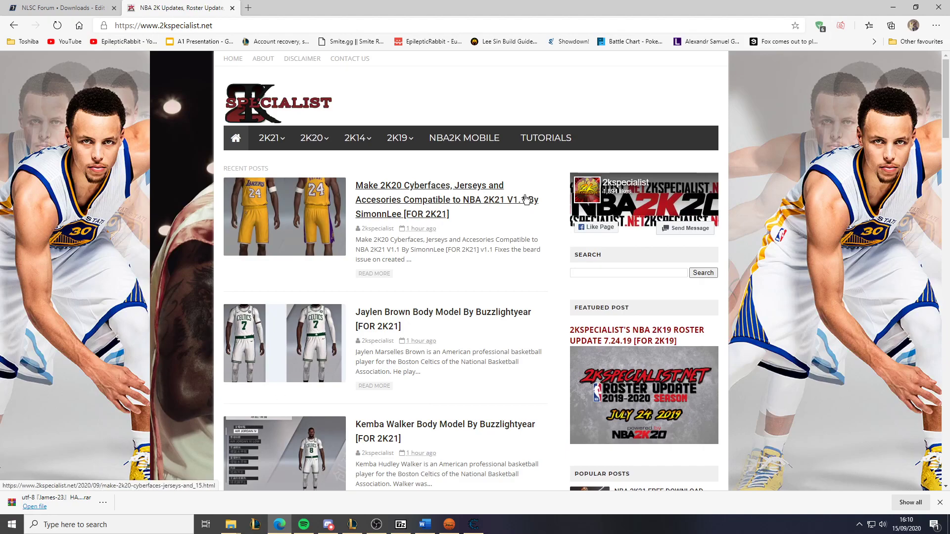
{"action": "left_click", "coordinate": [591, 272]}
{"action": "type", "text": "2"}
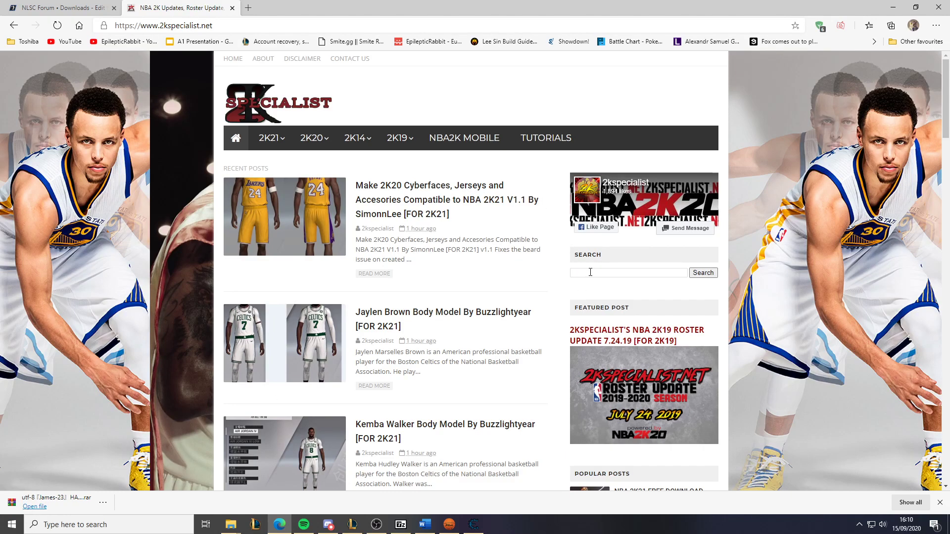
{"action": "type", "text": "erence davis"}
{"action": "key", "text": "Return"}
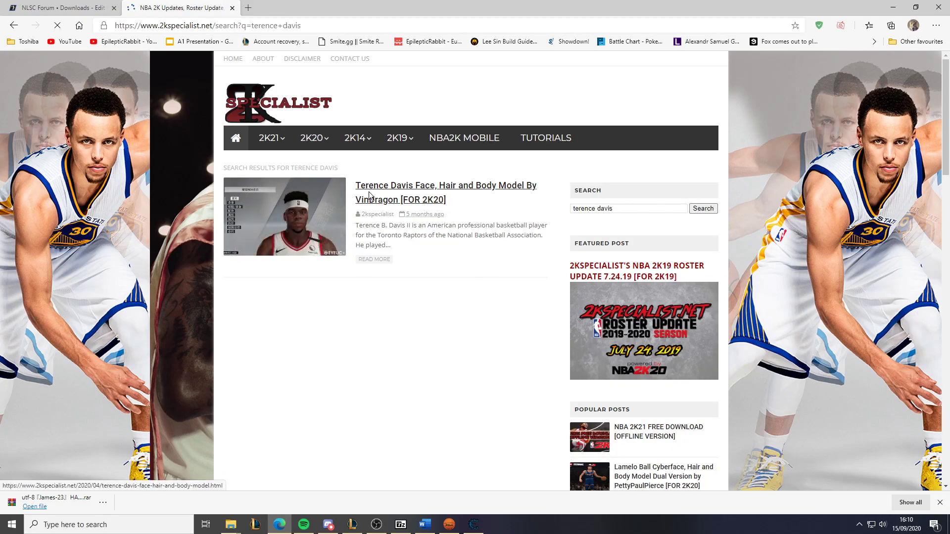
{"action": "key", "text": "ctrl+w"}
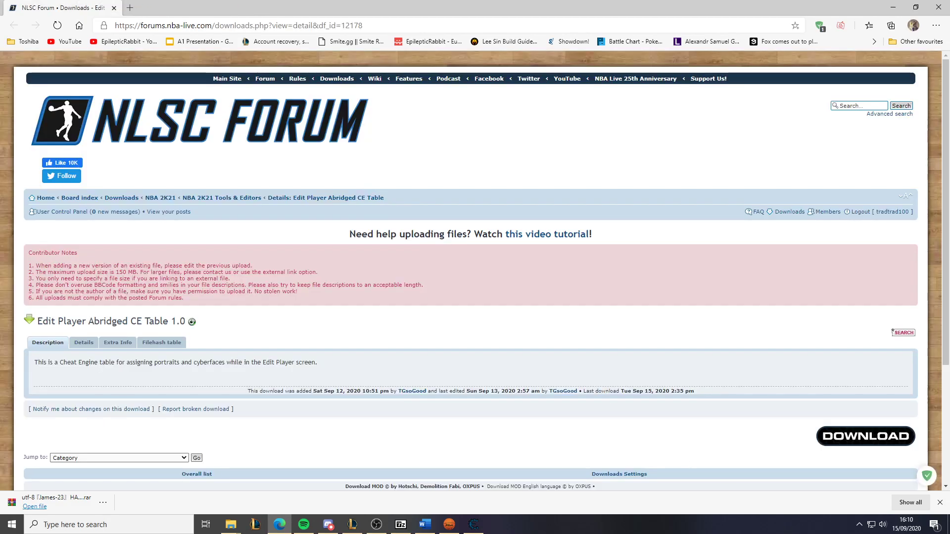
{"action": "key", "text": "super+d"}
Open the Terence Davis archive and select face15005.iff and png15005.iff
{"action": "double_click", "coordinate": [207, 320]}
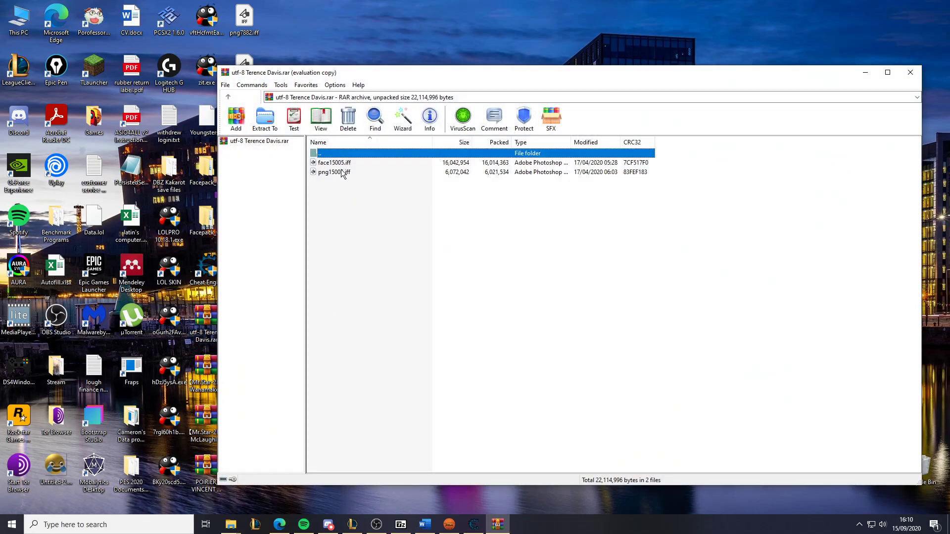
{"action": "left_click", "coordinate": [345, 164]}
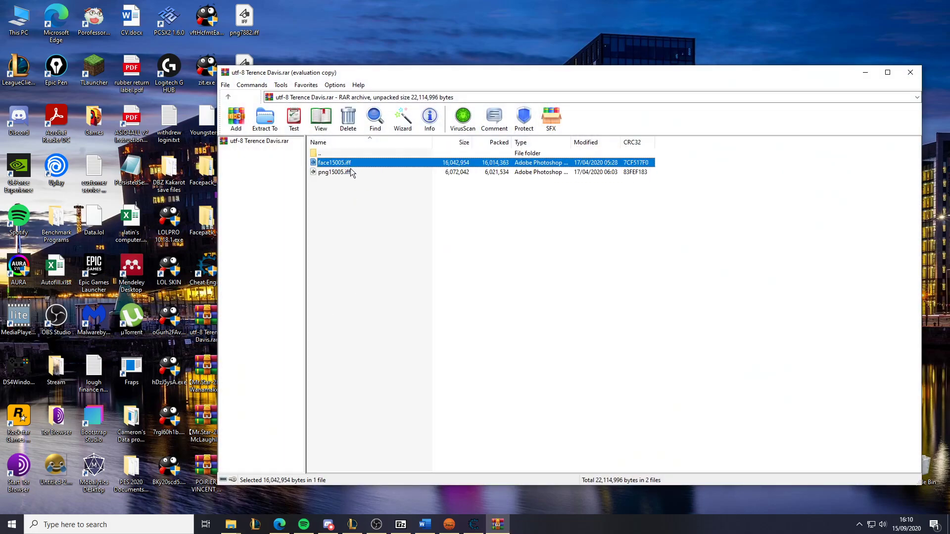
{"action": "left_click", "coordinate": [626, 291]}
{"action": "left_click", "coordinate": [363, 172]}
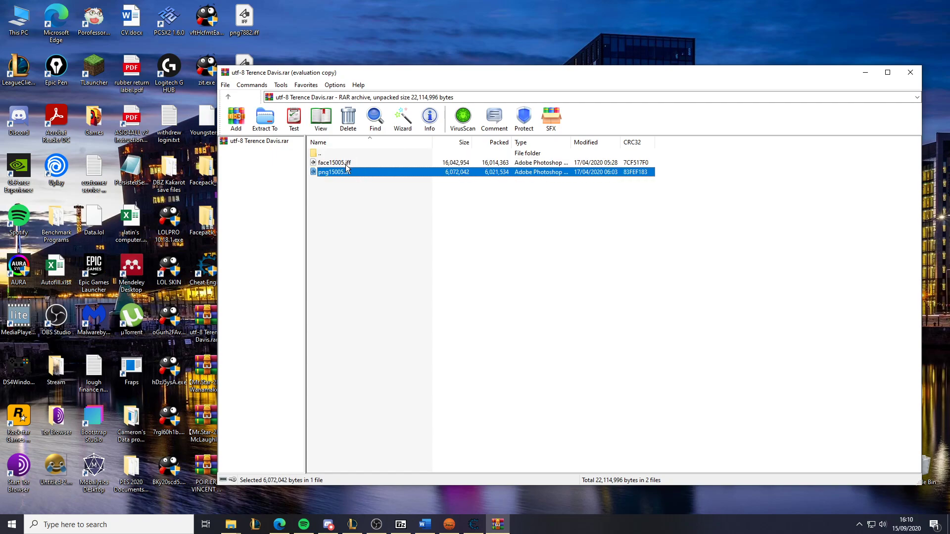
{"action": "left_click", "coordinate": [347, 165], "text": "shift"}
Rename png15005.iff to png7882.iff
{"action": "right_click", "coordinate": [339, 171]}
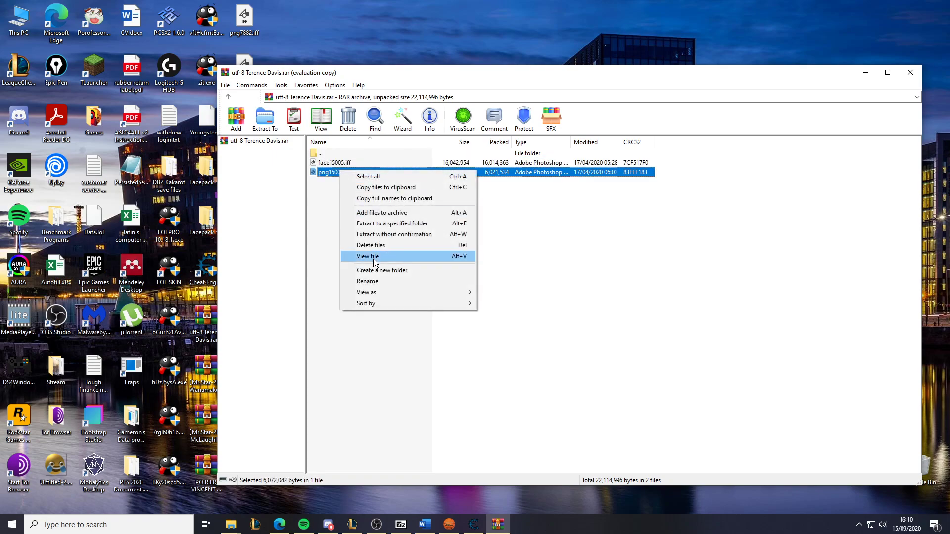
{"action": "left_click", "coordinate": [375, 281]}
{"action": "key", "text": "End"}
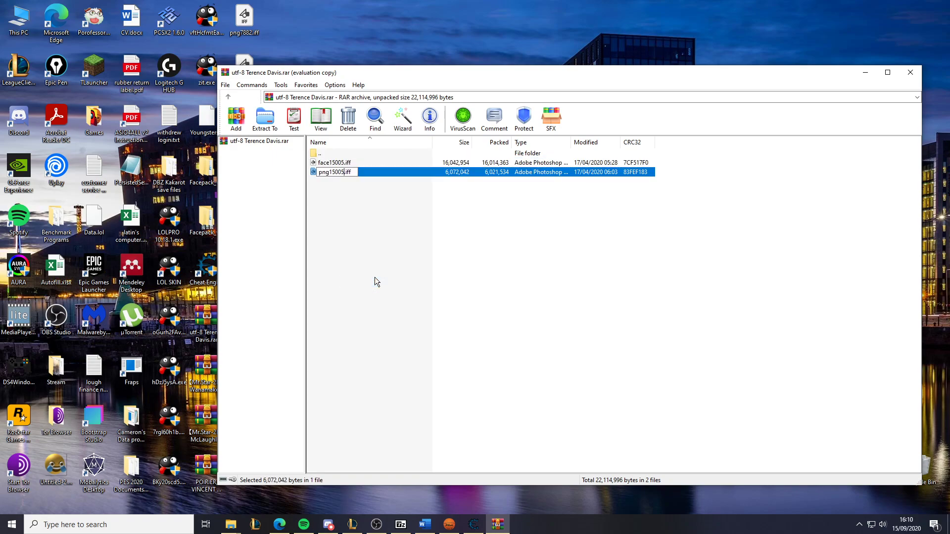
{"action": "key", "text": "BackSpace"}
{"action": "key", "text": "BackSpace"}
{"action": "key", "text": "BackSpace"}
{"action": "key", "text": "BackSpace"}
{"action": "type", "text": "7882"}
{"action": "key", "text": "Return"}
Rename face15005.iff to face7882.iff
{"action": "left_click", "coordinate": [349, 162]}
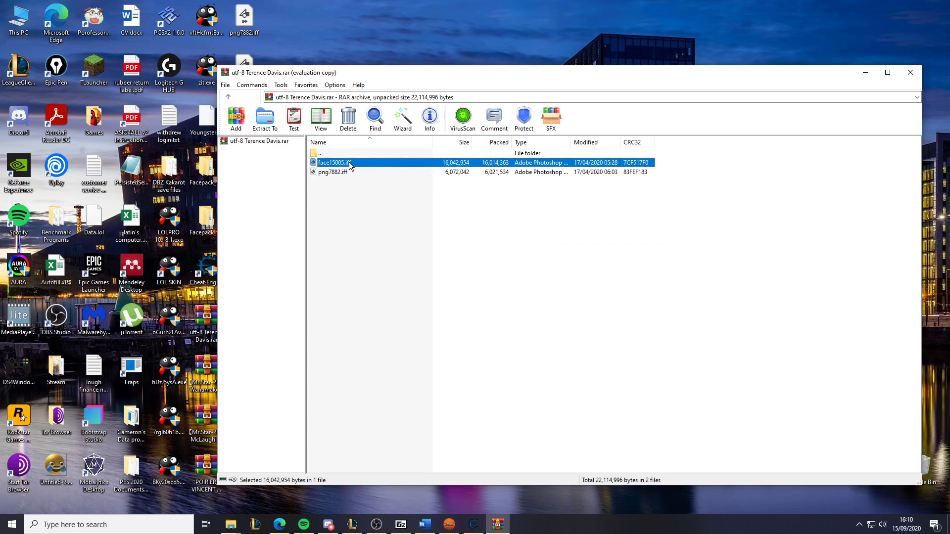
{"action": "right_click", "coordinate": [349, 162]}
{"action": "left_click", "coordinate": [393, 270]}
{"action": "key", "text": "Home"}
{"action": "key", "text": "Right"}
{"action": "key", "text": "Right"}
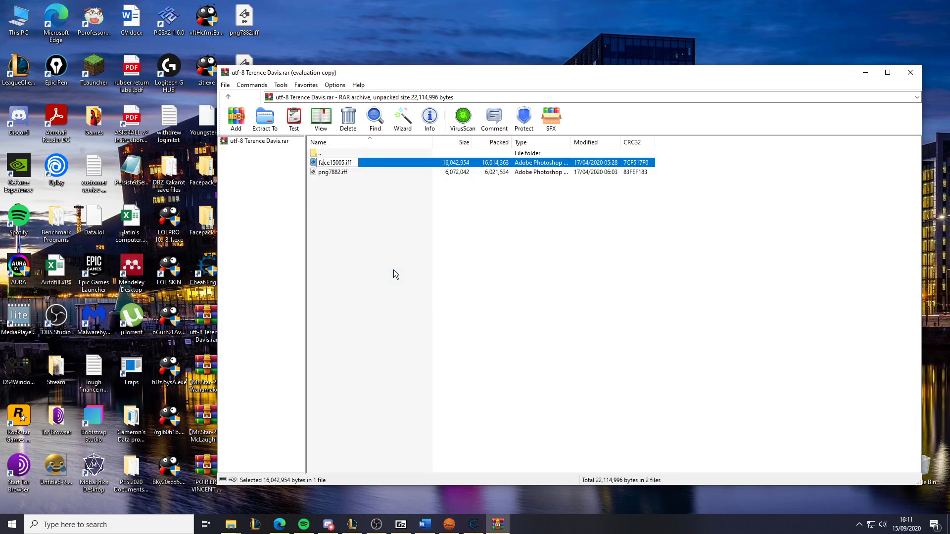
{"action": "key", "text": "Delete"}
{"action": "key", "text": "Delete"}
{"action": "key", "text": "Delete"}
{"action": "key", "text": "Delete"}
{"action": "key", "text": "BackSpace"}
{"action": "type", "text": "7882"}
{"action": "key", "text": "Return"}
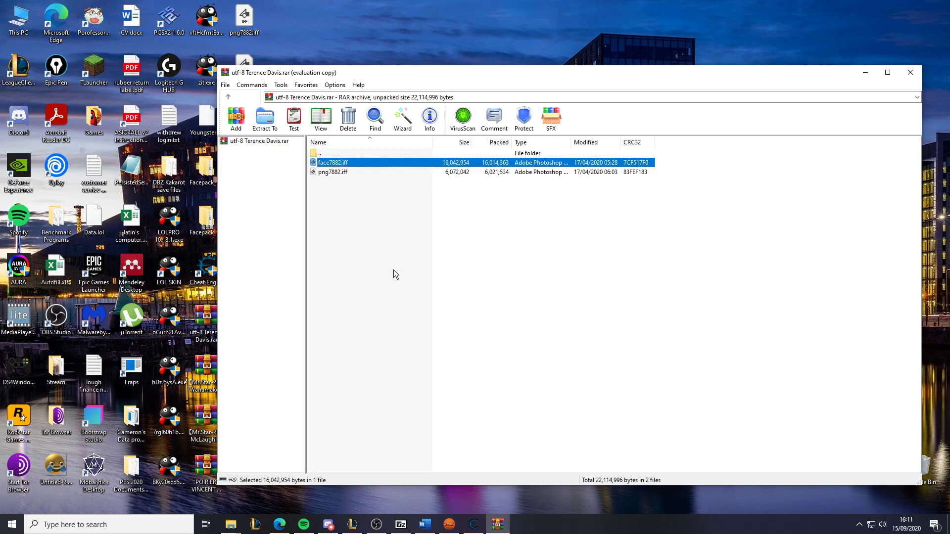
Extract both files into the NBA 2K21 Mods folder, replacing the existing png7882.iff
{"action": "left_click", "coordinate": [335, 173], "text": "shift"}
{"action": "left_click", "coordinate": [265, 118]}
{"action": "left_click", "coordinate": [634, 206]}
{"action": "left_click", "coordinate": [604, 216]}
{"action": "left_click", "coordinate": [598, 383]}
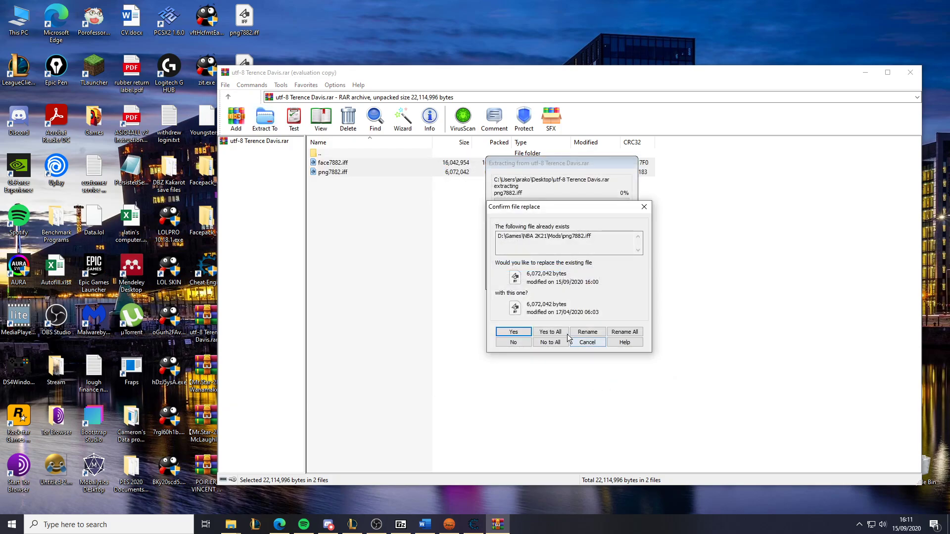
{"action": "left_click", "coordinate": [550, 332]}
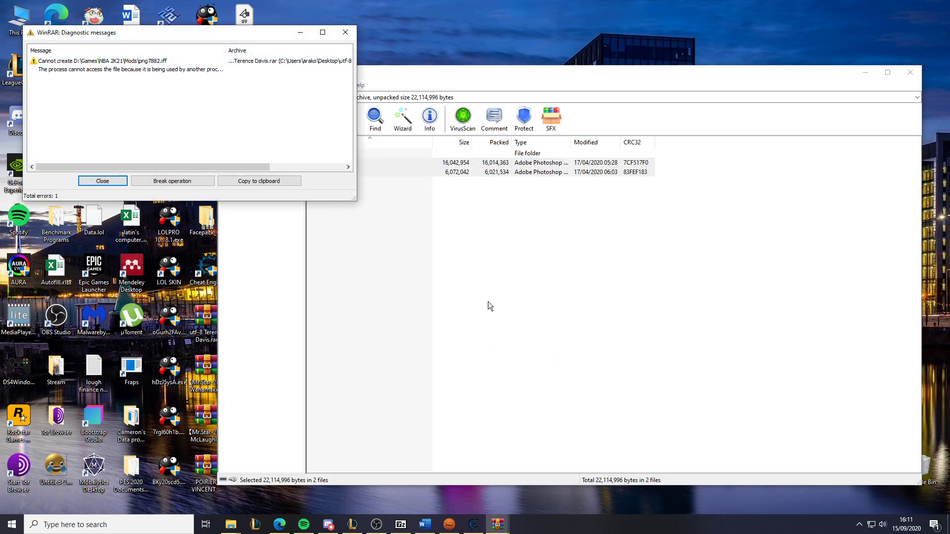
{"action": "left_click", "coordinate": [345, 32]}
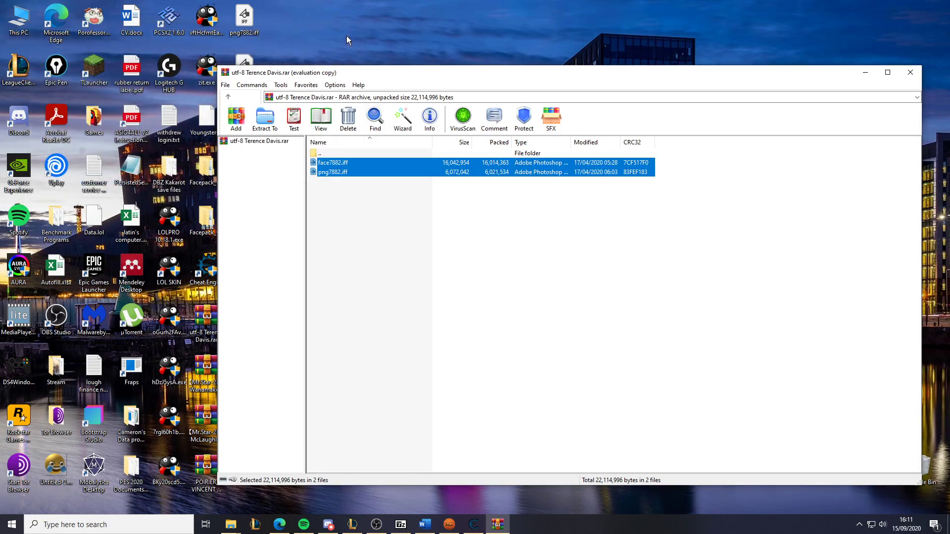
{"action": "left_click", "coordinate": [910, 73]}
Confirm face7882.iff and png7882.iff are in the Mods folder
{"action": "mouse_move", "coordinate": [231, 523]}
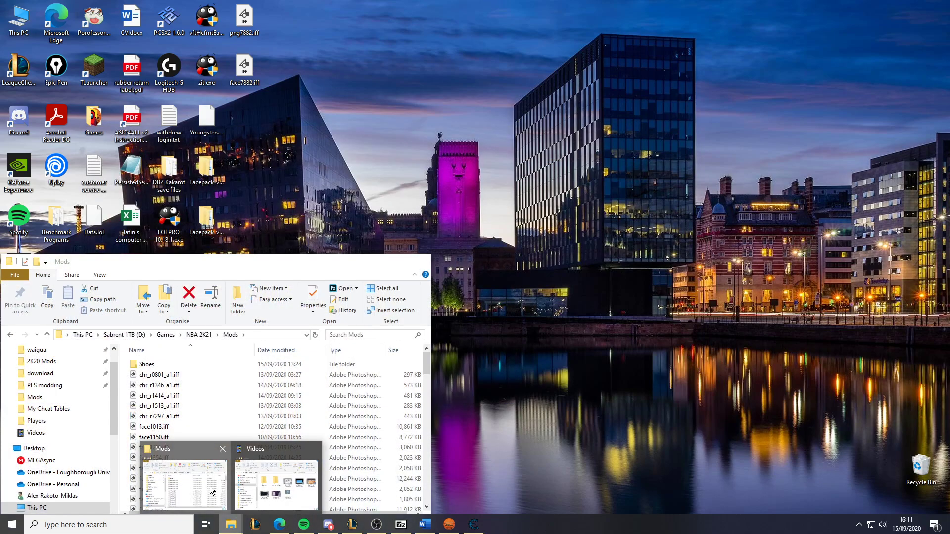
{"action": "left_click", "coordinate": [212, 490]}
{"action": "left_click_drag", "start_coordinate": [240, 262], "coordinate": [463, 114]}
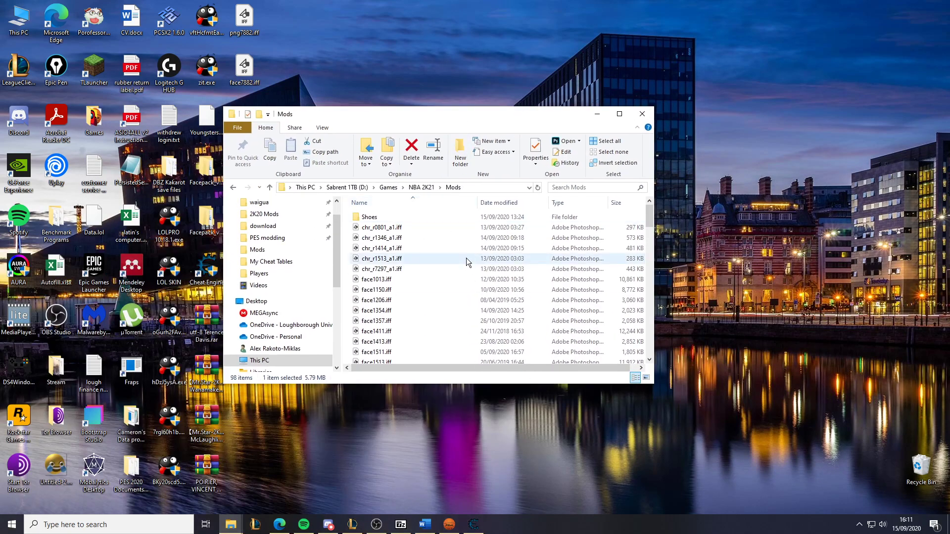
{"action": "scroll", "coordinate": [453, 262], "scroll_direction": "down", "scroll_amount": 6}
{"action": "scroll", "coordinate": [448, 282], "scroll_direction": "down", "scroll_amount": 4}
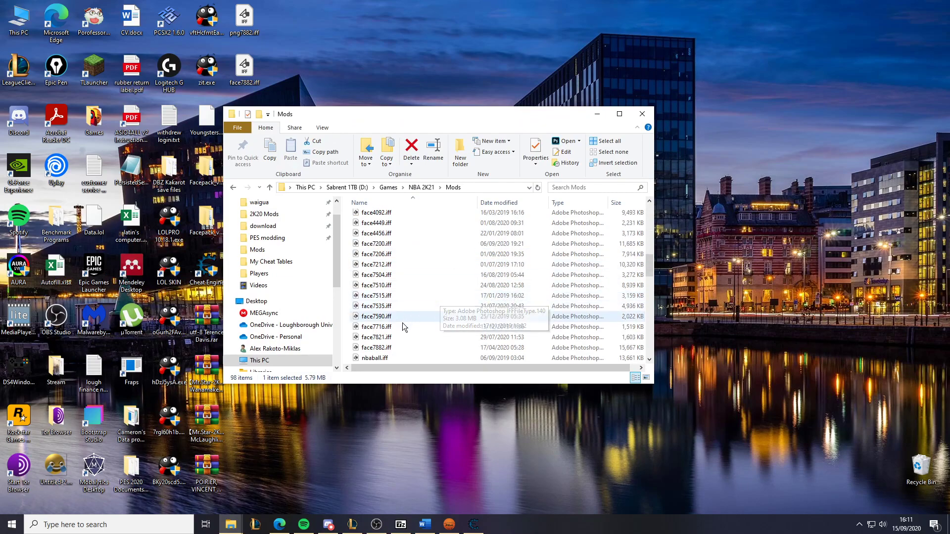
{"action": "left_click", "coordinate": [394, 348]}
{"action": "left_click_drag", "start_coordinate": [650, 270], "coordinate": [650, 341]}
{"action": "left_click", "coordinate": [402, 358]}
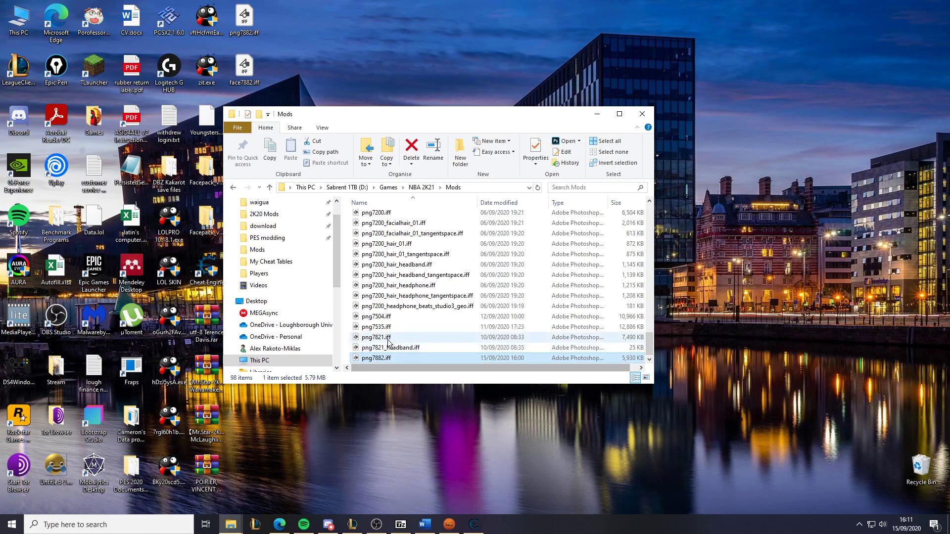
Glance at the player in NBA 2K21 and return to Cheat Engine
{"action": "left_click", "coordinate": [449, 528]}
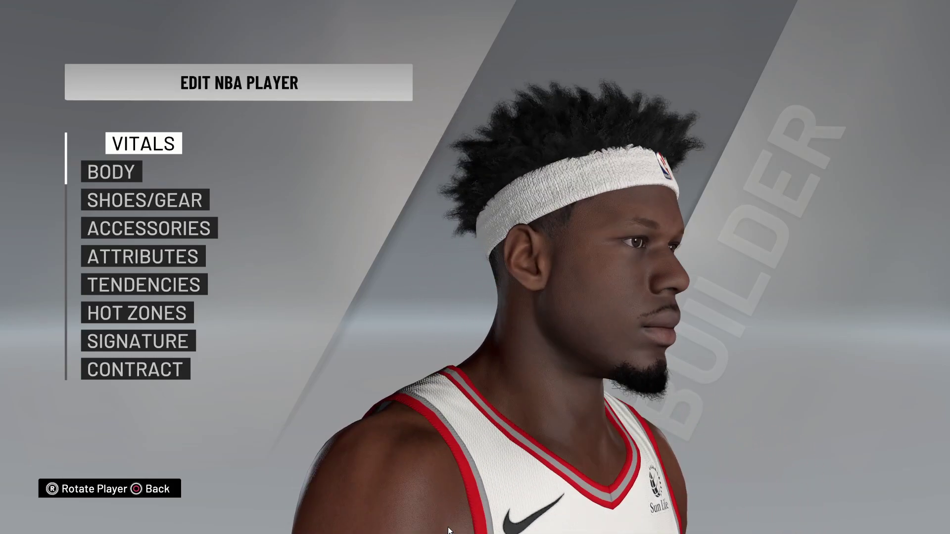
{"action": "key", "text": "alt+Tab"}
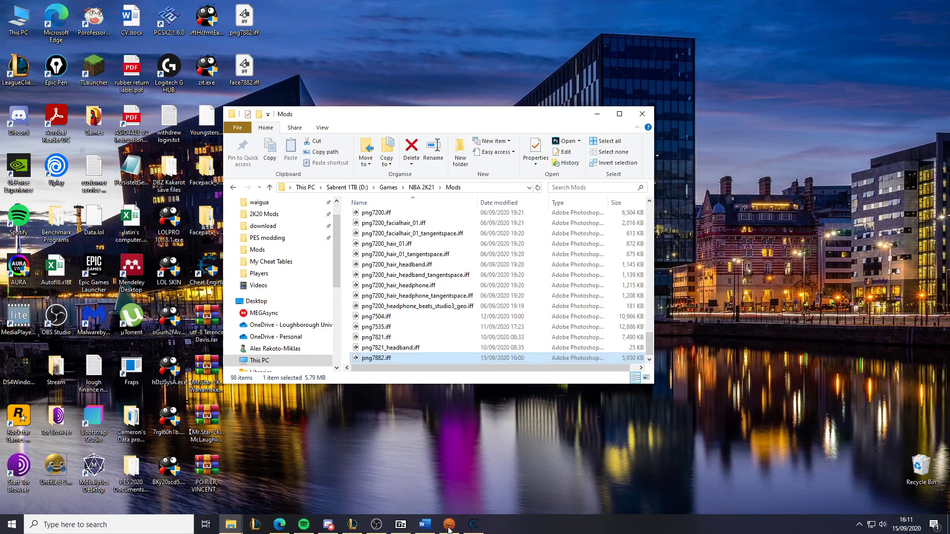
{"action": "left_click", "coordinate": [474, 525]}
Set the player's CF ID value to 7882 in Cheat Engine
{"action": "left_click", "coordinate": [606, 226]}
{"action": "double_click", "coordinate": [783, 279]}
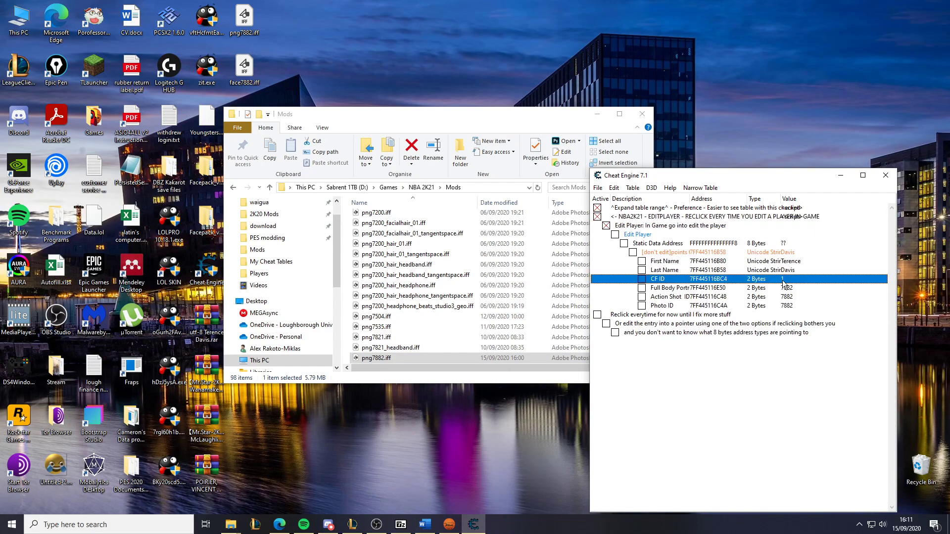
{"action": "type", "text": "7882"}
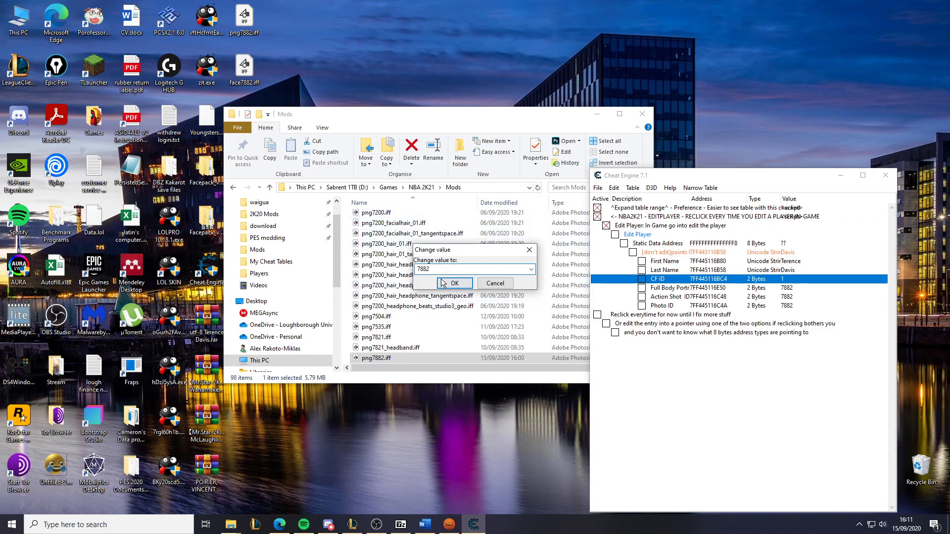
{"action": "left_click", "coordinate": [449, 524]}
View the player's Body settings in the NBA 2K21 editor, then back out to the desktop
{"action": "left_click", "coordinate": [448, 284]}
{"action": "left_click", "coordinate": [450, 525]}
{"action": "key", "text": "Return"}
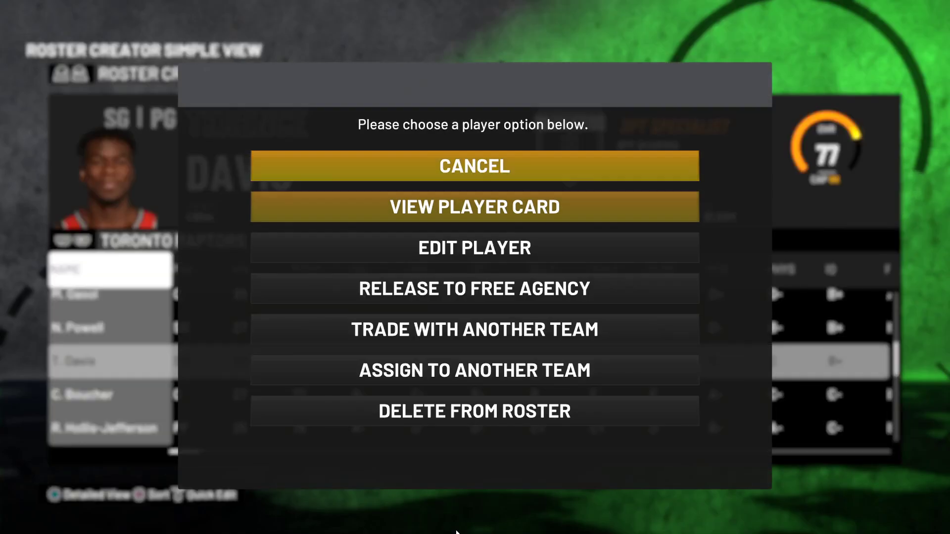
{"action": "key", "text": "Down"}
{"action": "key", "text": "Down"}
{"action": "key", "text": "Return"}
{"action": "key", "text": "Down"}
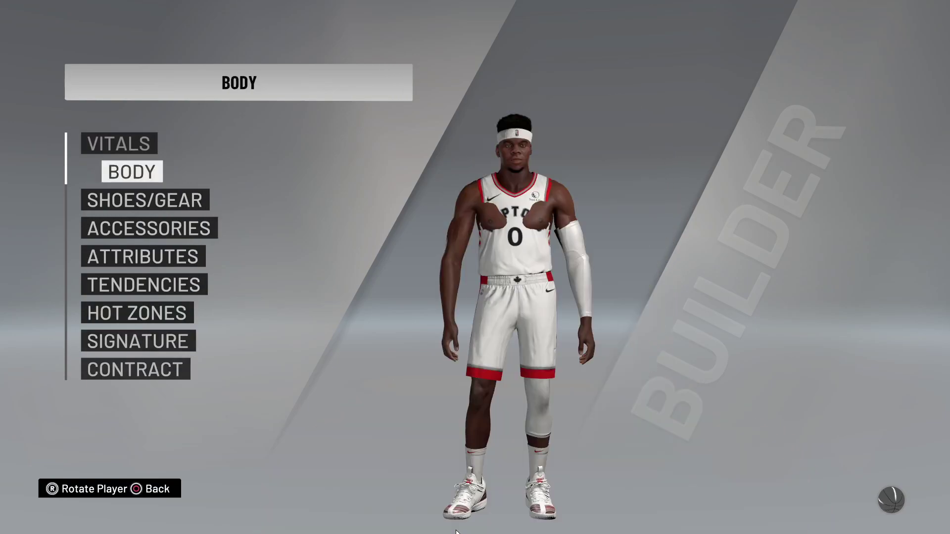
{"action": "key", "text": "Return"}
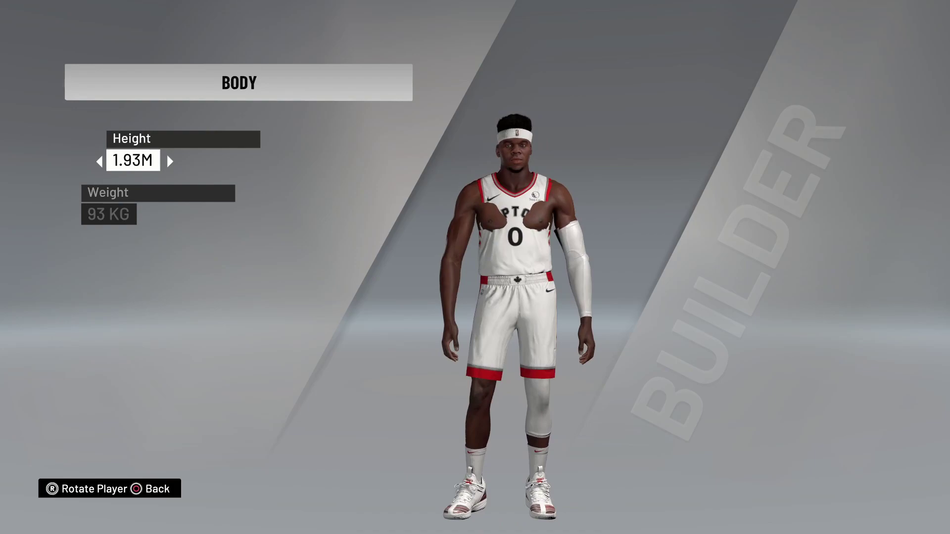
{"action": "key", "text": "Escape"}
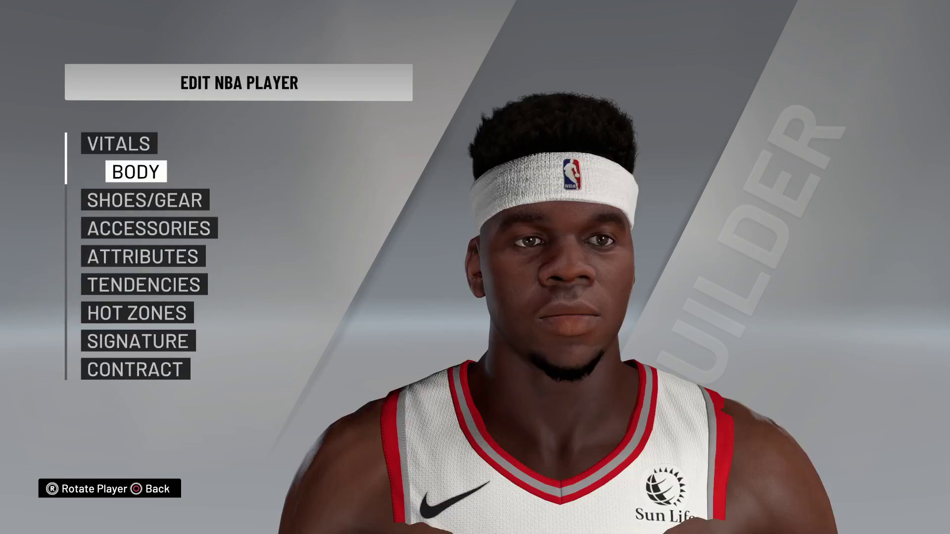
{"action": "key", "text": "alt+Tab"}
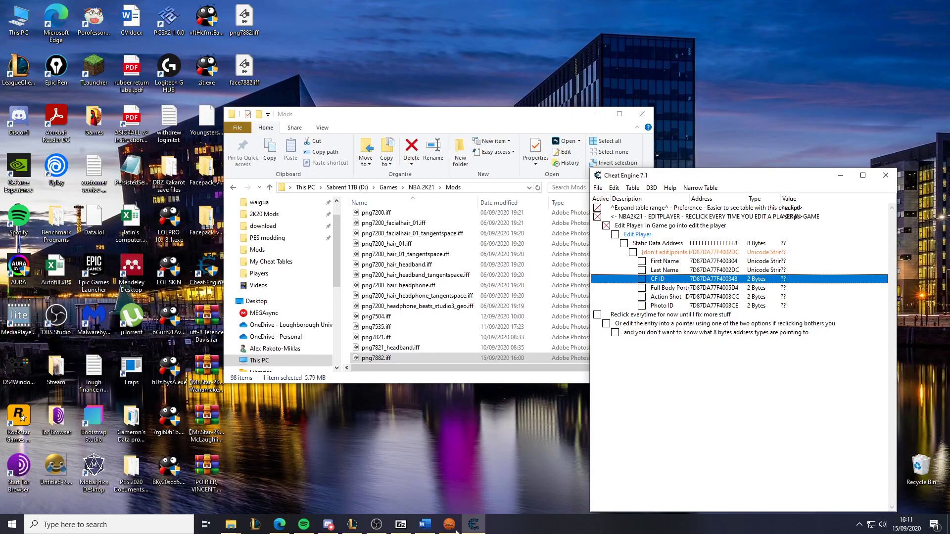
Open png7882.iff as a 7-Zip archive and drag appearance_info.RDAT onto the desktop
{"action": "right_click", "coordinate": [406, 358]}
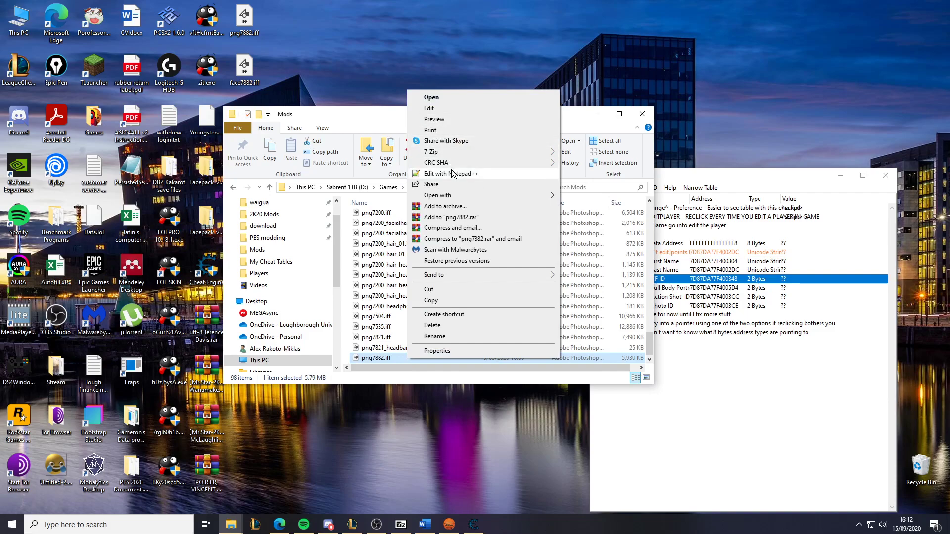
{"action": "mouse_move", "coordinate": [548, 151]}
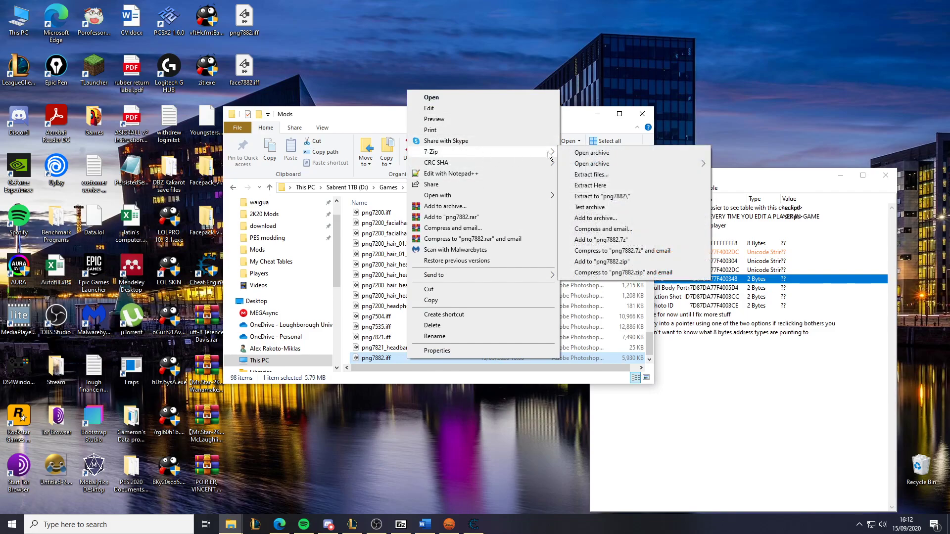
{"action": "left_click", "coordinate": [578, 154]}
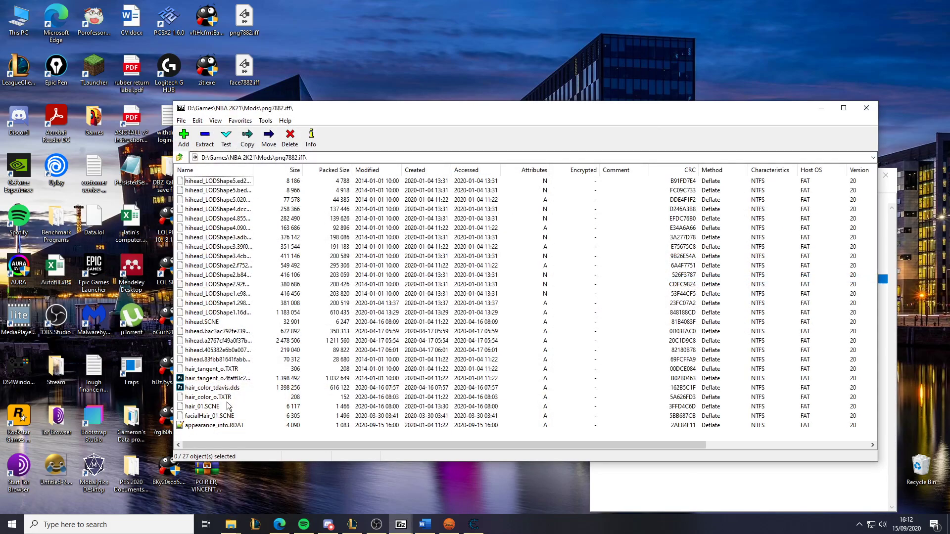
{"action": "left_click", "coordinate": [220, 426]}
{"action": "left_click_drag", "start_coordinate": [220, 427], "coordinate": [366, 43]}
Try opening the extracted appearance_info.RDAT with another app, cancel, and reselect it in 7-Zip
{"action": "right_click", "coordinate": [366, 36]}
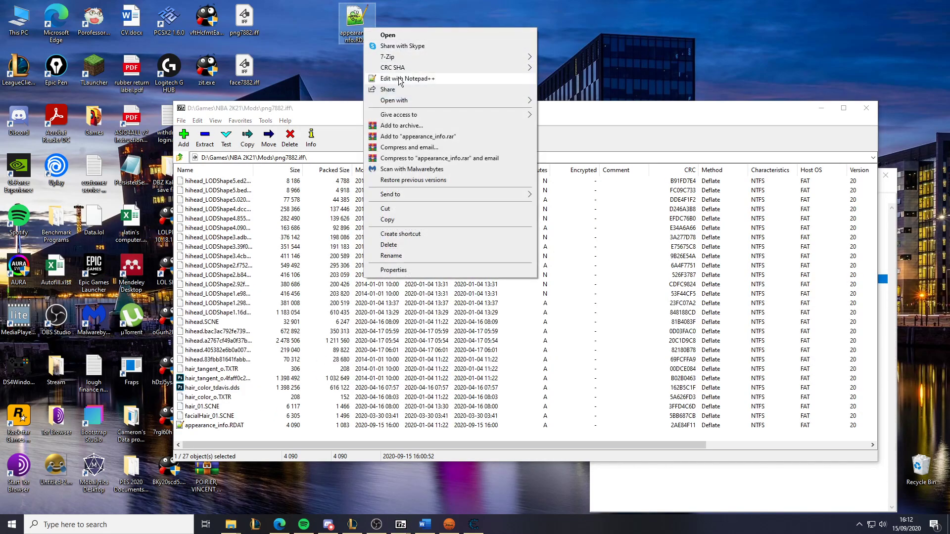
{"action": "mouse_move", "coordinate": [475, 101]}
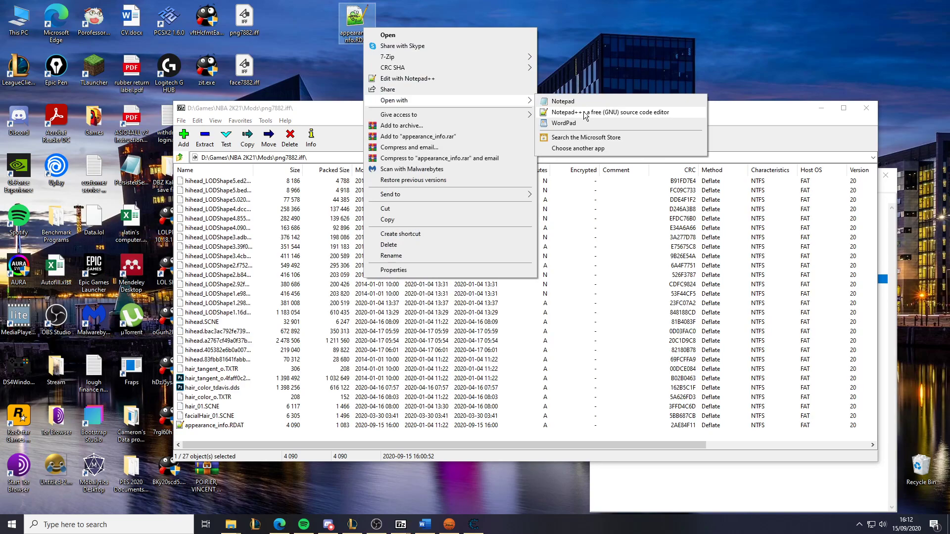
{"action": "left_click", "coordinate": [592, 149]}
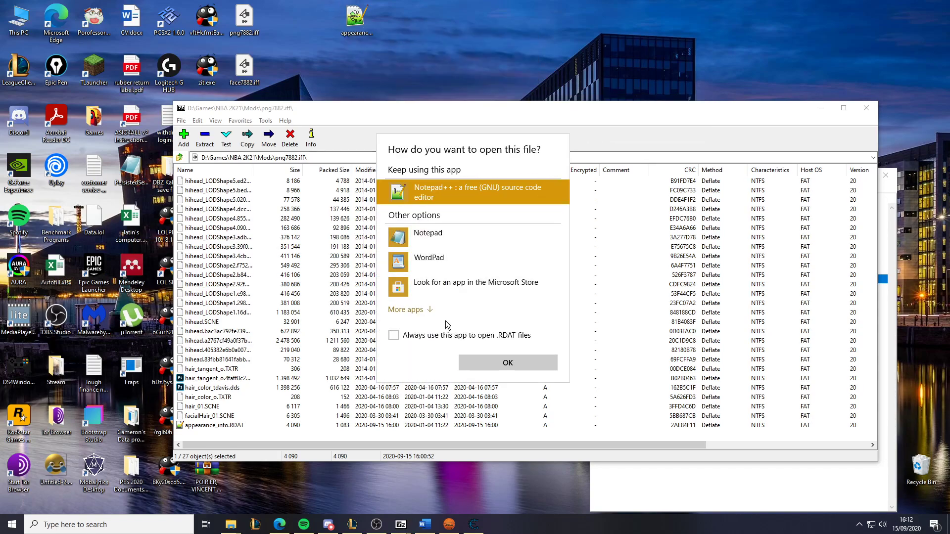
{"action": "left_click", "coordinate": [423, 312]}
{"action": "scroll", "coordinate": [455, 277], "scroll_direction": "down", "scroll_amount": 10}
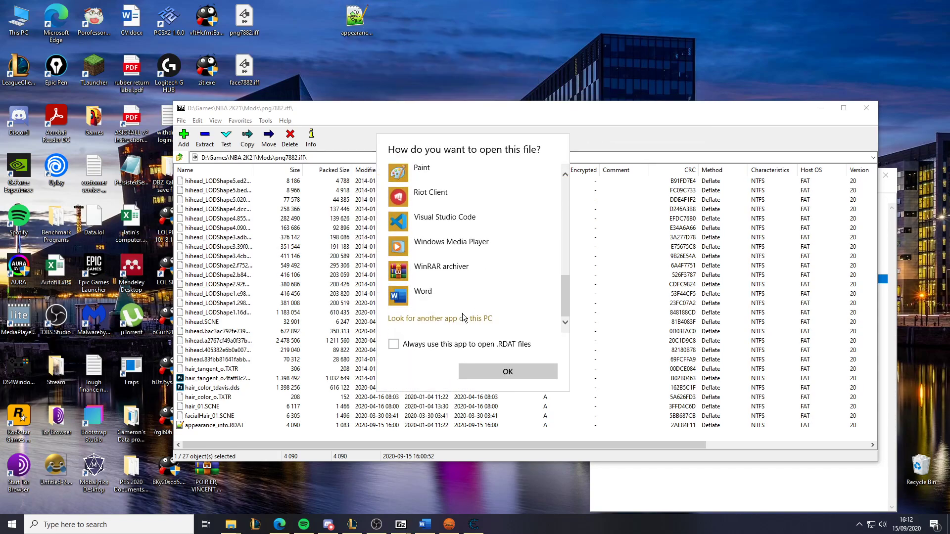
{"action": "left_click", "coordinate": [462, 320]}
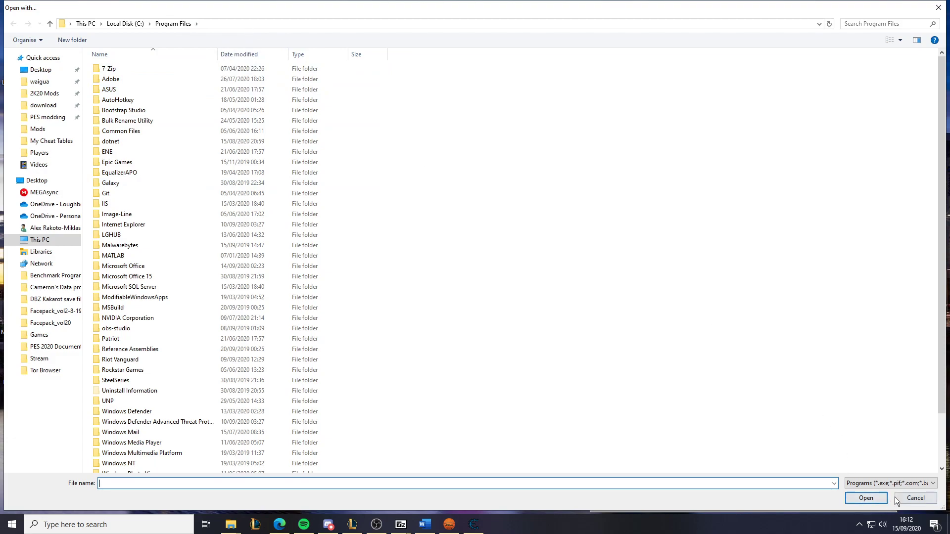
{"action": "left_click", "coordinate": [916, 498]}
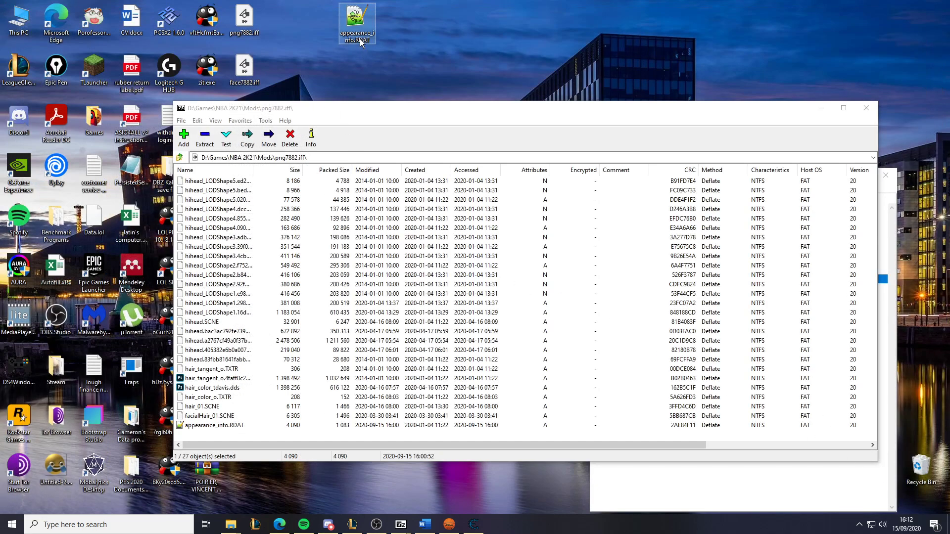
{"action": "left_click", "coordinate": [231, 427]}
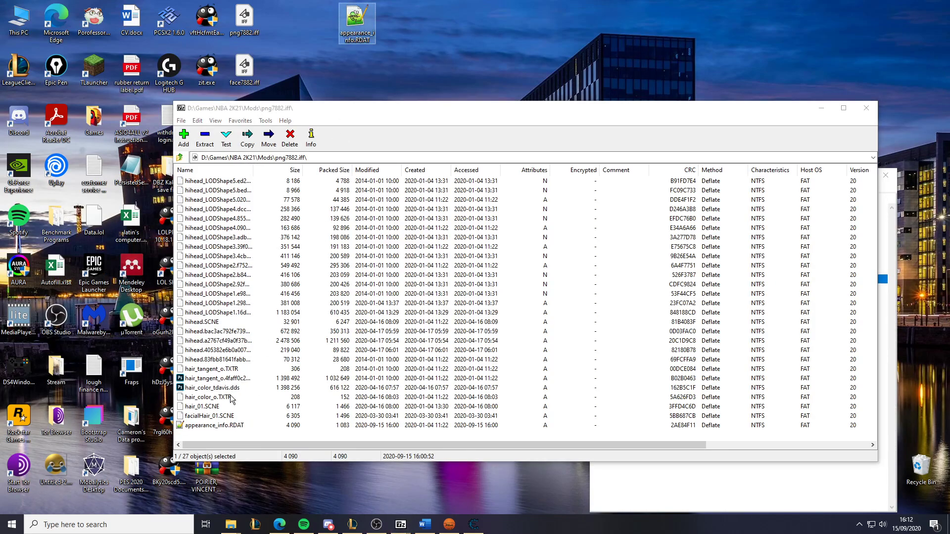
Change chestTHICK on line 106 of appearance_info.RDAT to 0.500000 and save
{"action": "double_click", "coordinate": [230, 426]}
{"action": "scroll", "coordinate": [170, 209], "scroll_direction": "down", "scroll_amount": 20}
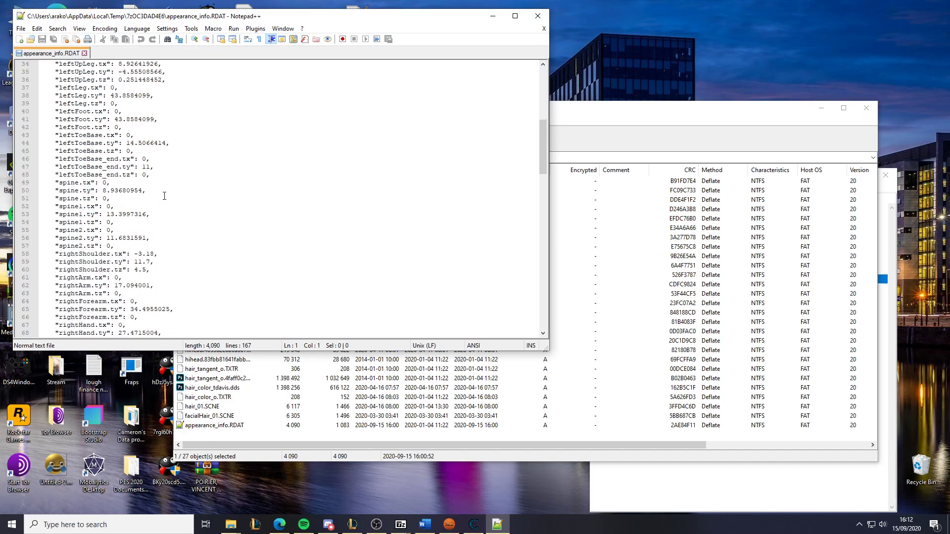
{"action": "scroll", "coordinate": [171, 209], "scroll_direction": "down", "scroll_amount": 10}
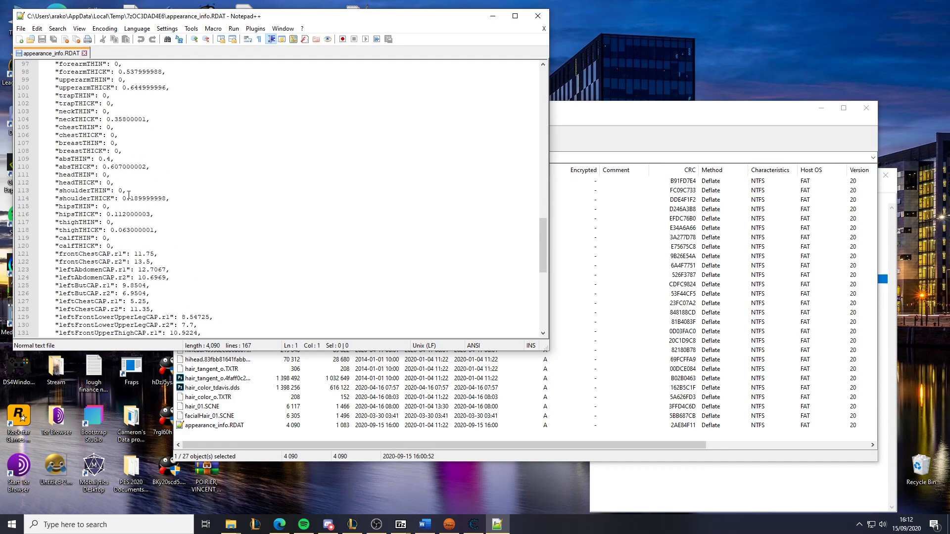
{"action": "left_click", "coordinate": [114, 135]}
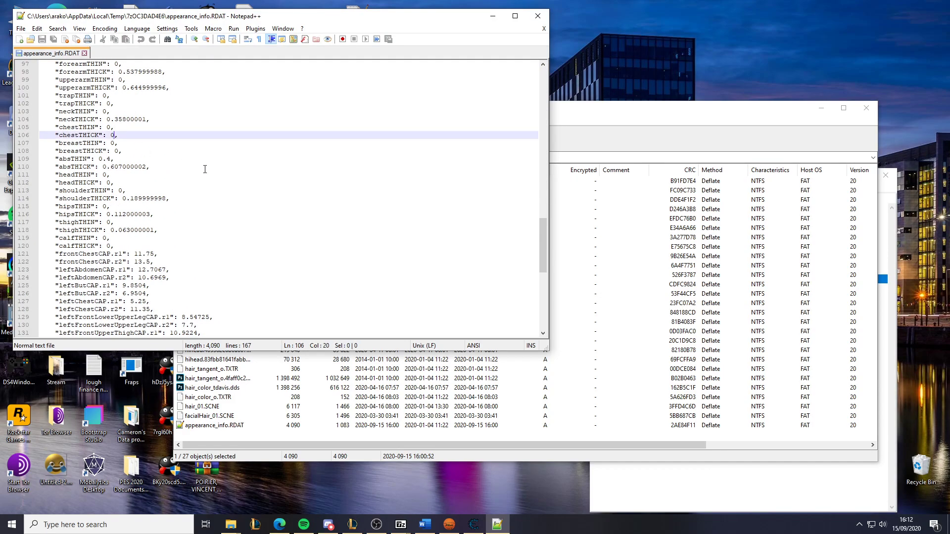
{"action": "type", "text": ".500000"}
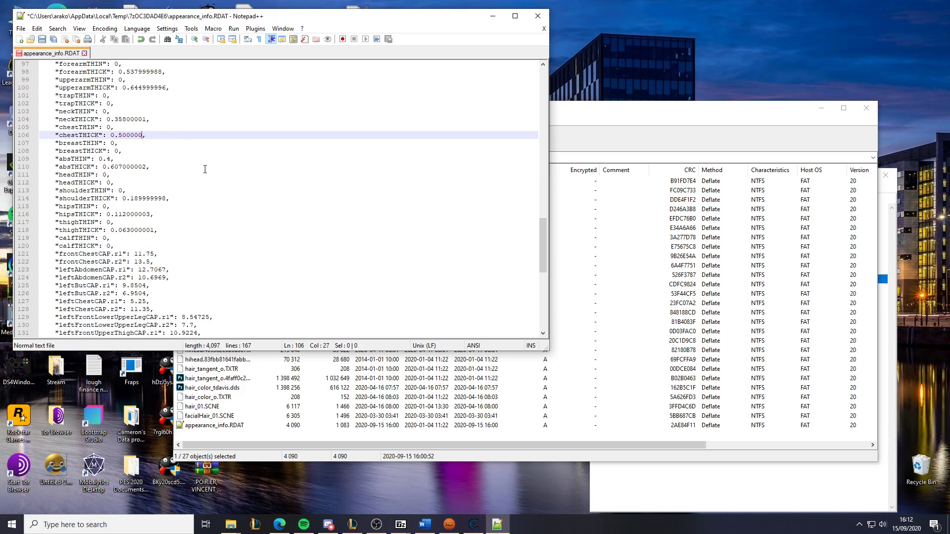
{"action": "left_click", "coordinate": [42, 39]}
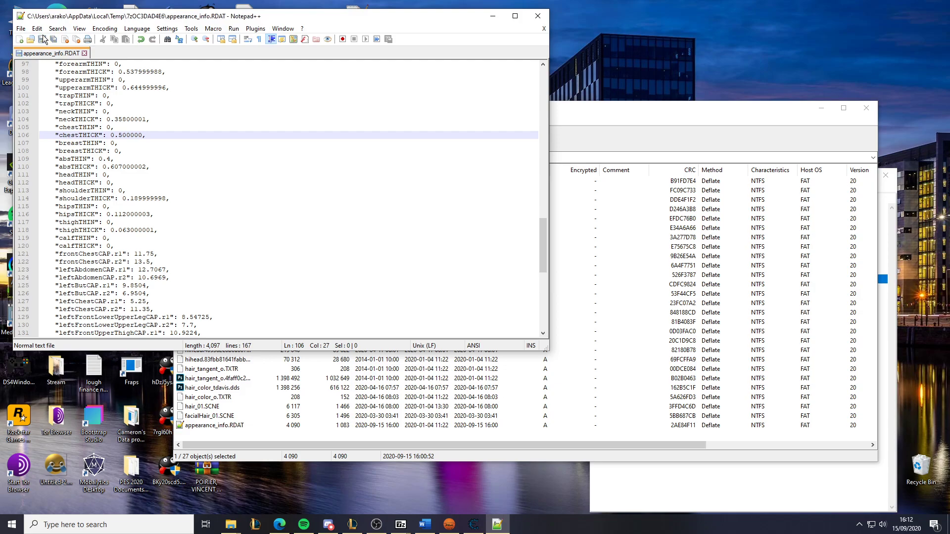
Close Notepad++, approve the archive update, and dismiss the two file-in-use errors
{"action": "left_click", "coordinate": [544, 28]}
{"action": "left_click", "coordinate": [538, 16]}
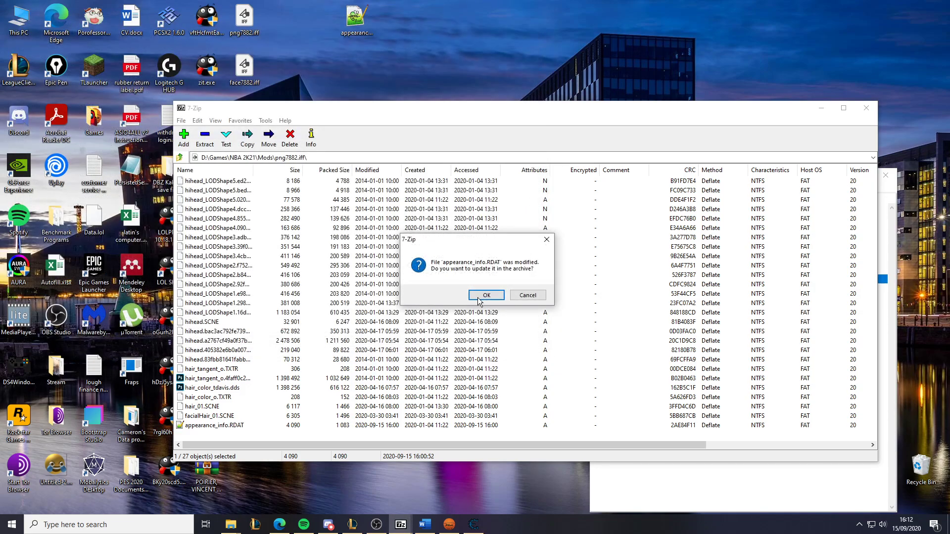
{"action": "left_click", "coordinate": [486, 296]}
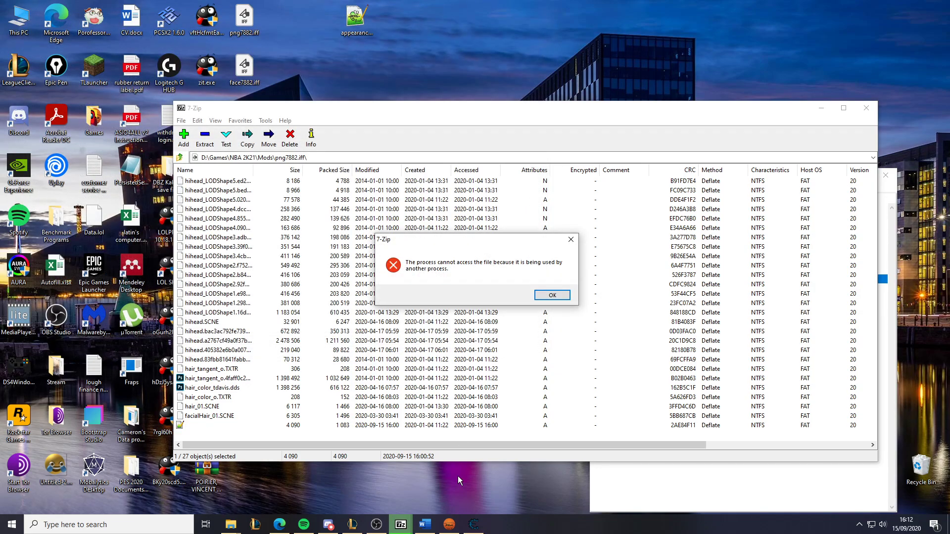
{"action": "left_click", "coordinate": [549, 296]}
{"action": "left_click", "coordinate": [548, 296]}
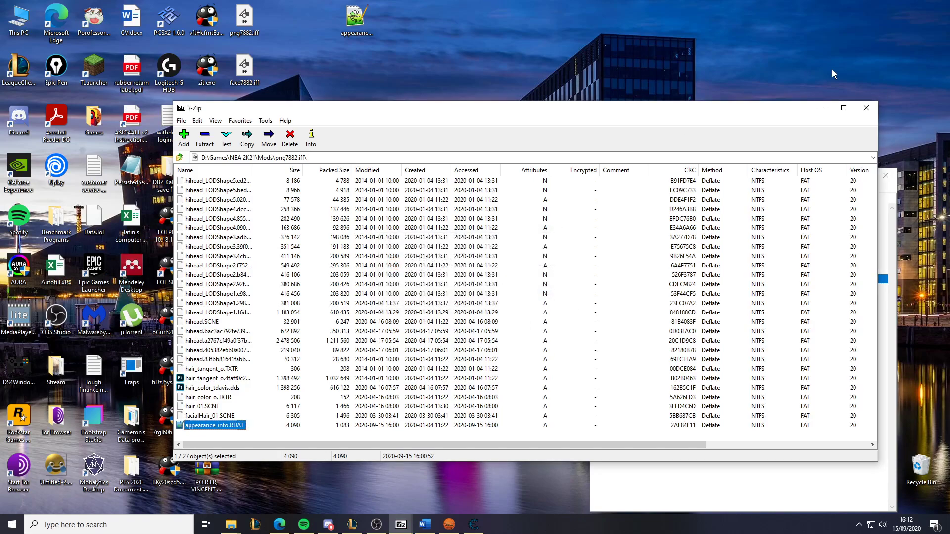
Reopen the png7882.iff archive and open appearance_info.RDAT in Notepad++, closing the duplicate
{"action": "left_click", "coordinate": [867, 107]}
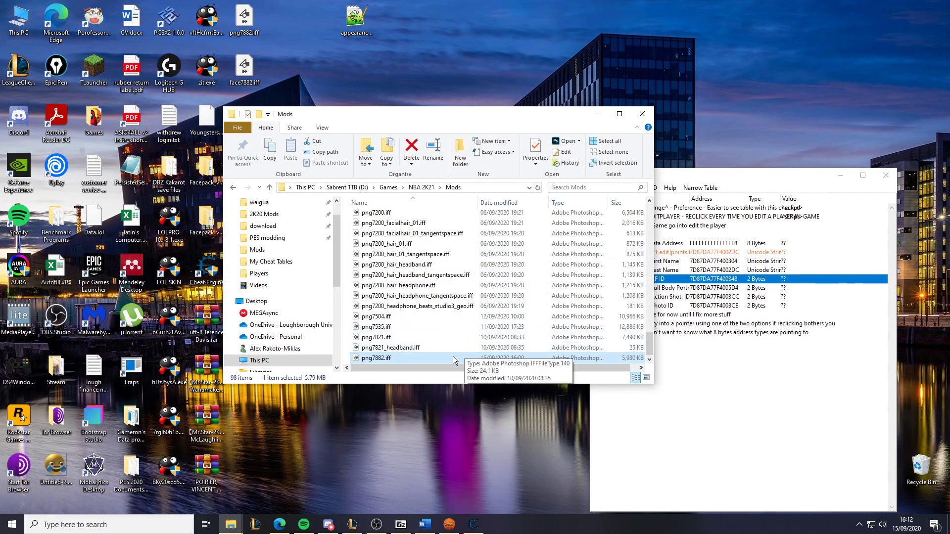
{"action": "left_click", "coordinate": [402, 522]}
{"action": "double_click", "coordinate": [206, 370]}
{"action": "scroll", "coordinate": [177, 186], "scroll_direction": "down", "scroll_amount": 6}
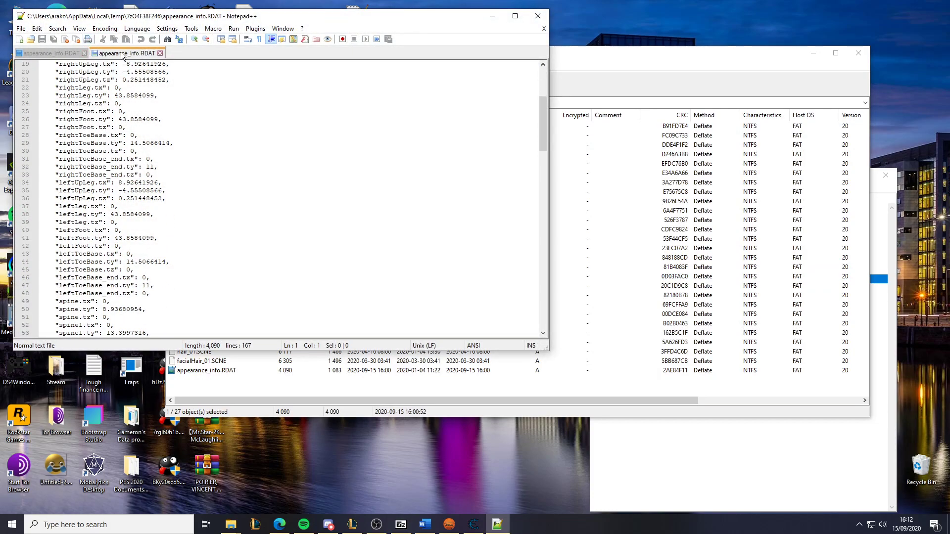
{"action": "left_click", "coordinate": [159, 53]}
Set chestTHICK on line 106 to 0.50000, save, and update the archive
{"action": "scroll", "coordinate": [156, 277], "scroll_direction": "down", "scroll_amount": 12}
{"action": "scroll", "coordinate": [156, 277], "scroll_direction": "down", "scroll_amount": 12}
{"action": "scroll", "coordinate": [129, 269], "scroll_direction": "down", "scroll_amount": 2}
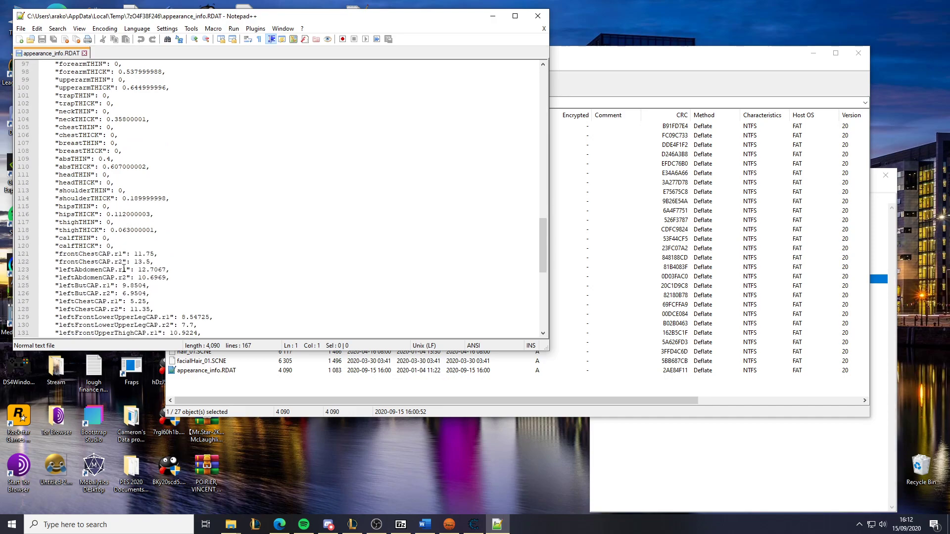
{"action": "scroll", "coordinate": [118, 257], "scroll_direction": "down", "scroll_amount": 3}
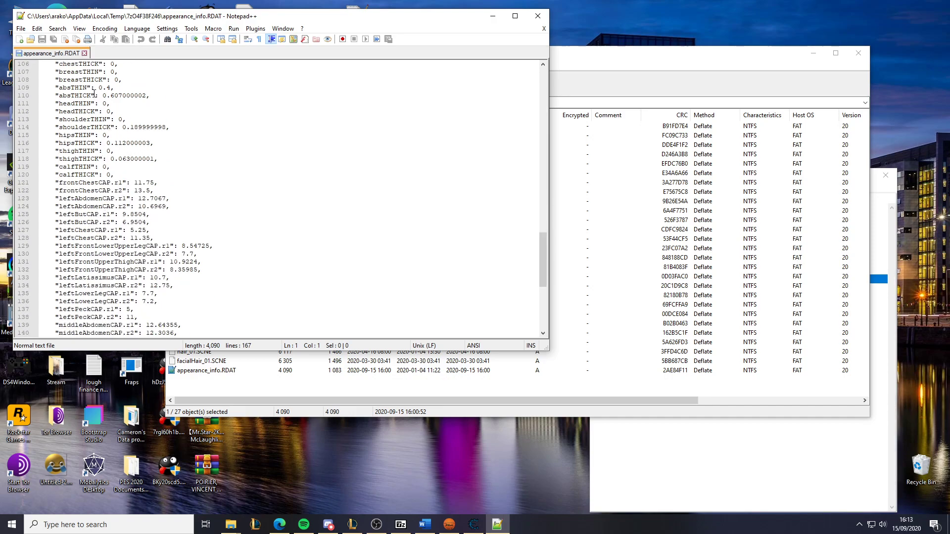
{"action": "scroll", "coordinate": [93, 92], "scroll_direction": "up", "scroll_amount": 2}
{"action": "left_click", "coordinate": [118, 109]}
{"action": "key", "text": "BackSpace"}
{"action": "type", "text": "0000"}
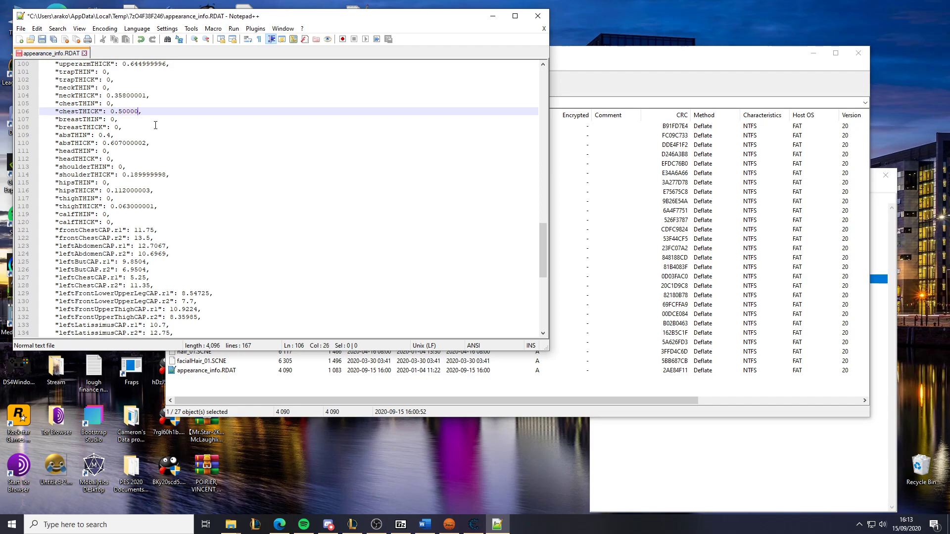
{"action": "left_click", "coordinate": [43, 39]}
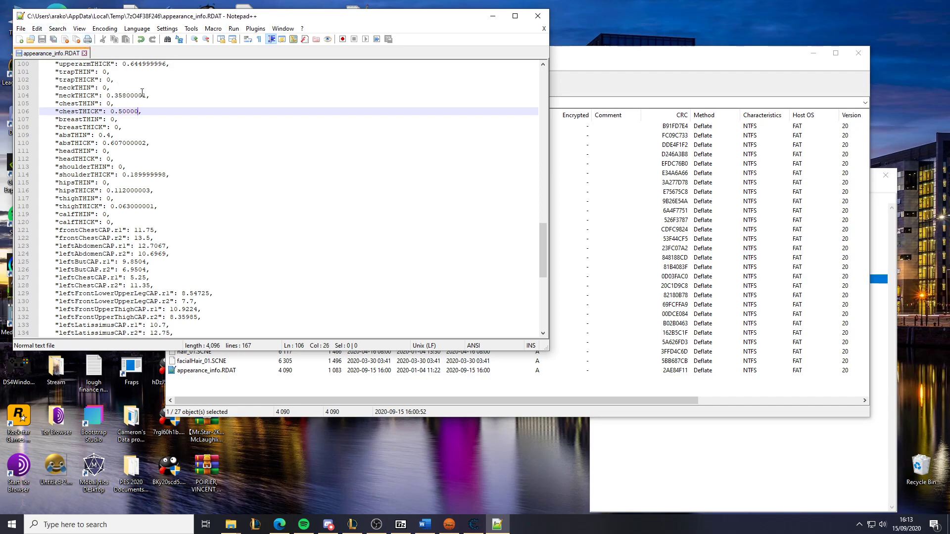
{"action": "left_click", "coordinate": [538, 16]}
{"action": "left_click", "coordinate": [496, 297]}
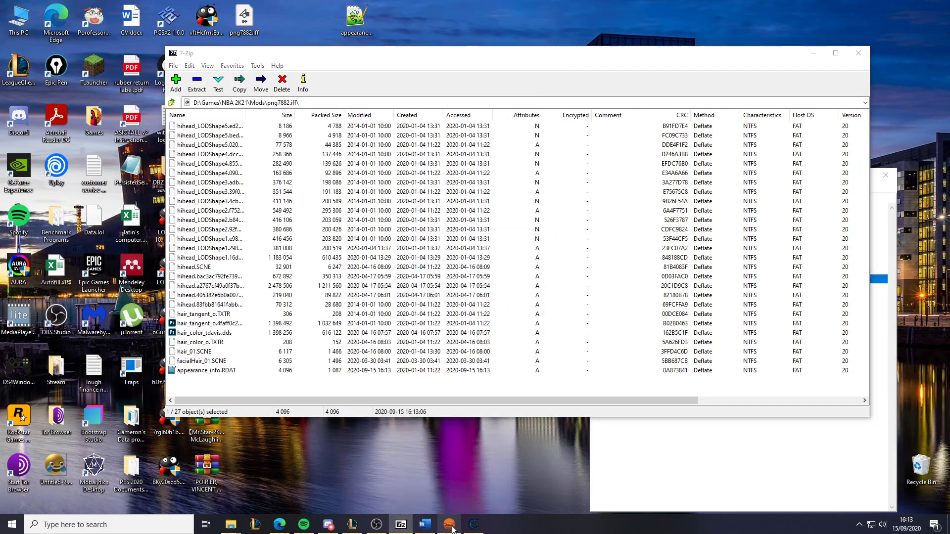
{"action": "left_click", "coordinate": [450, 525]}
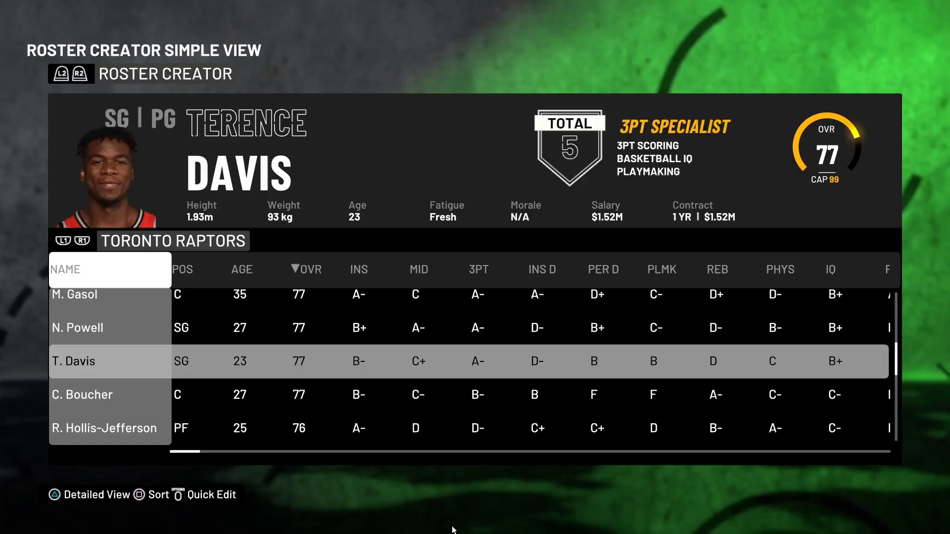
Check the player's body reads 1.93 m and 93 kg, then go back to the 7-Zip archive
{"action": "key", "text": "Return"}
{"action": "key", "text": "Down"}
{"action": "key", "text": "Return"}
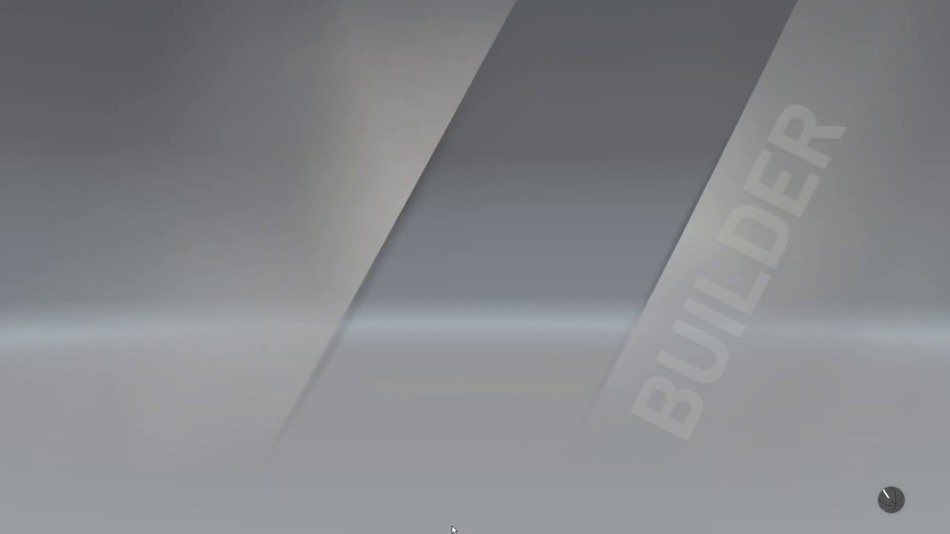
{"action": "key", "text": "Down"}
{"action": "key", "text": "Return"}
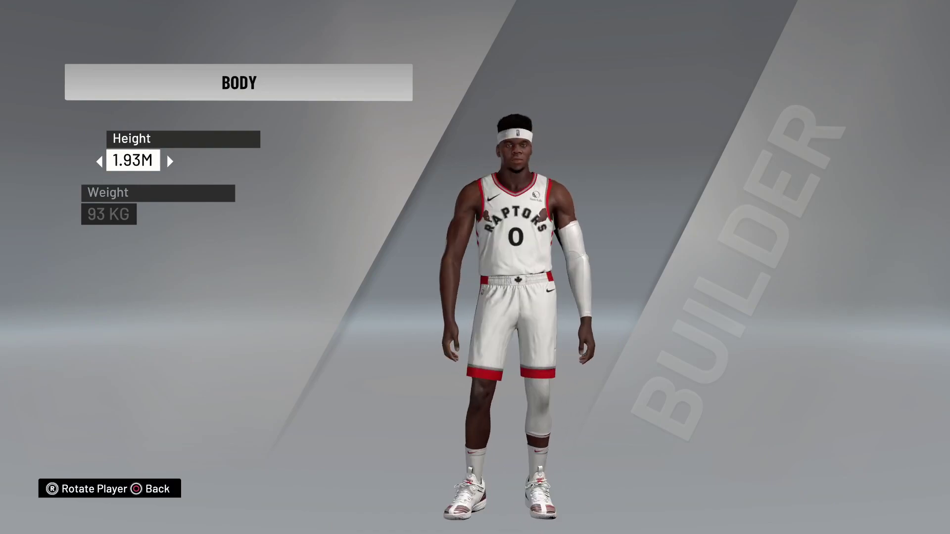
{"action": "key", "text": "Escape"}
{"action": "key", "text": "alt+Tab"}
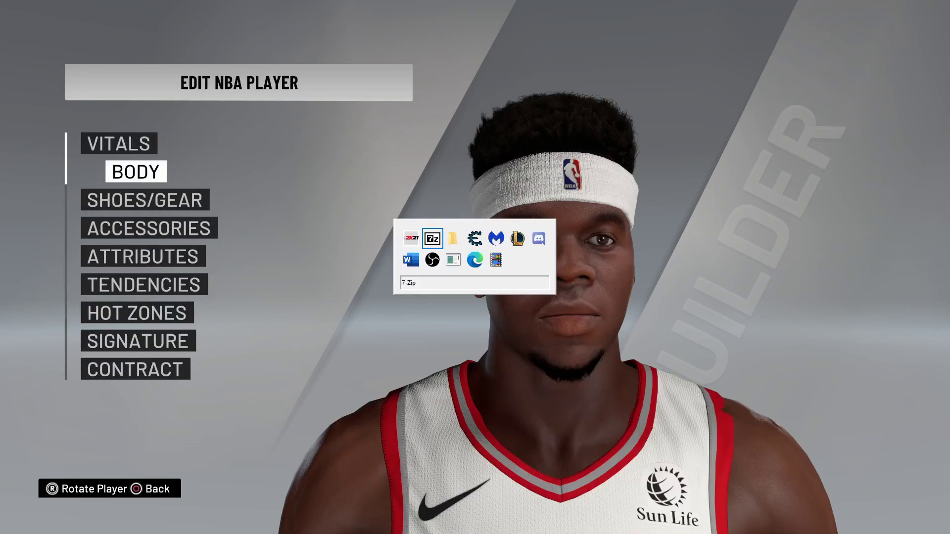
Change chestTHICK on line 106 of appearance_info.RDAT to 0.80000, save, and update the archive
{"action": "double_click", "coordinate": [228, 372]}
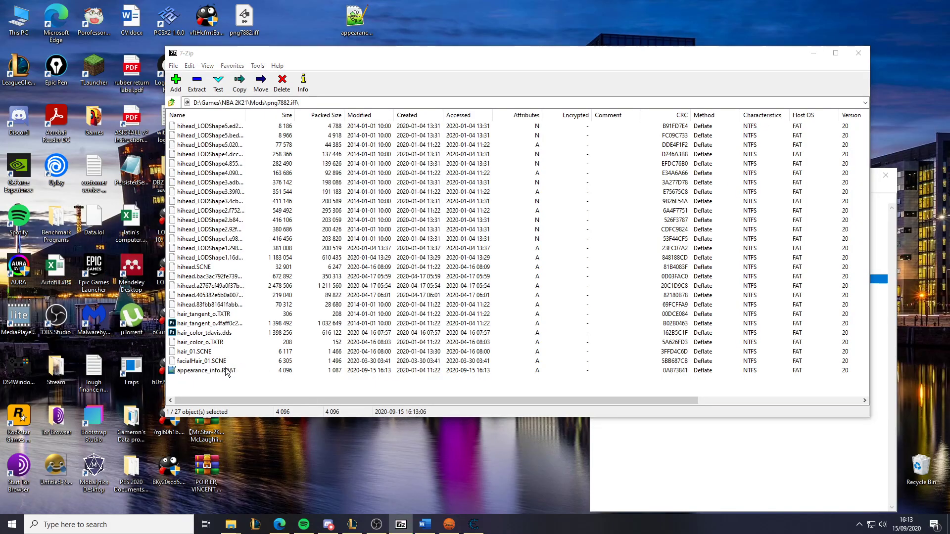
{"action": "scroll", "coordinate": [136, 230], "scroll_direction": "down", "scroll_amount": 11}
{"action": "scroll", "coordinate": [137, 230], "scroll_direction": "down", "scroll_amount": 16}
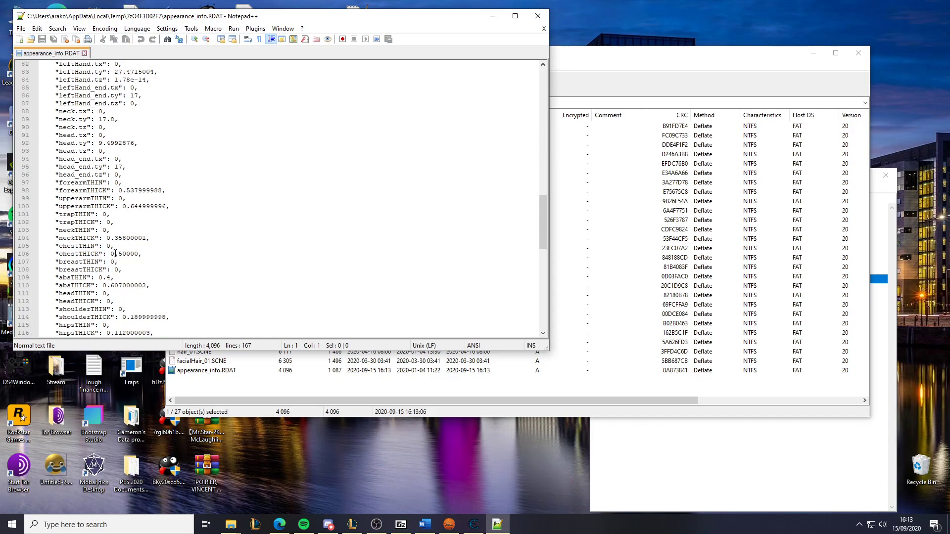
{"action": "left_click", "coordinate": [122, 254]}
{"action": "key", "text": "BackSpace"}
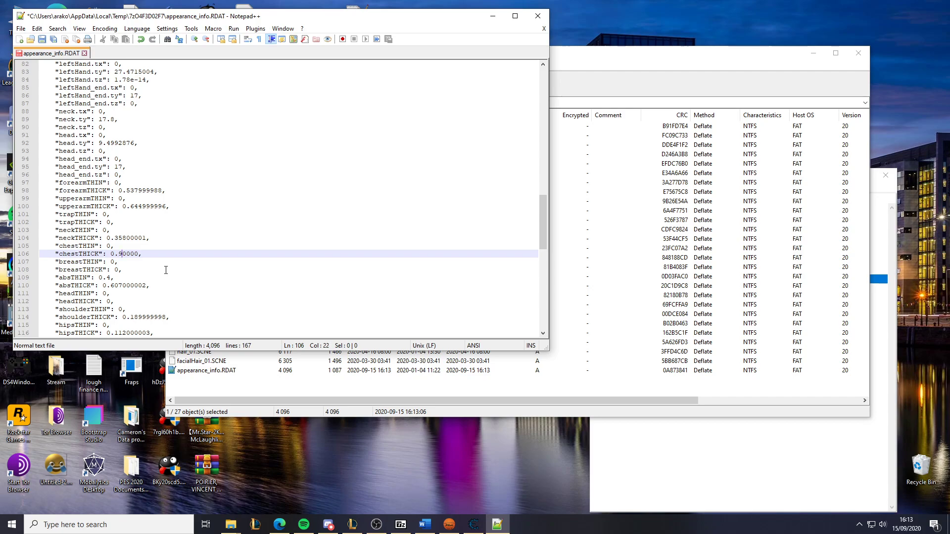
{"action": "key", "text": "ctrl+s"}
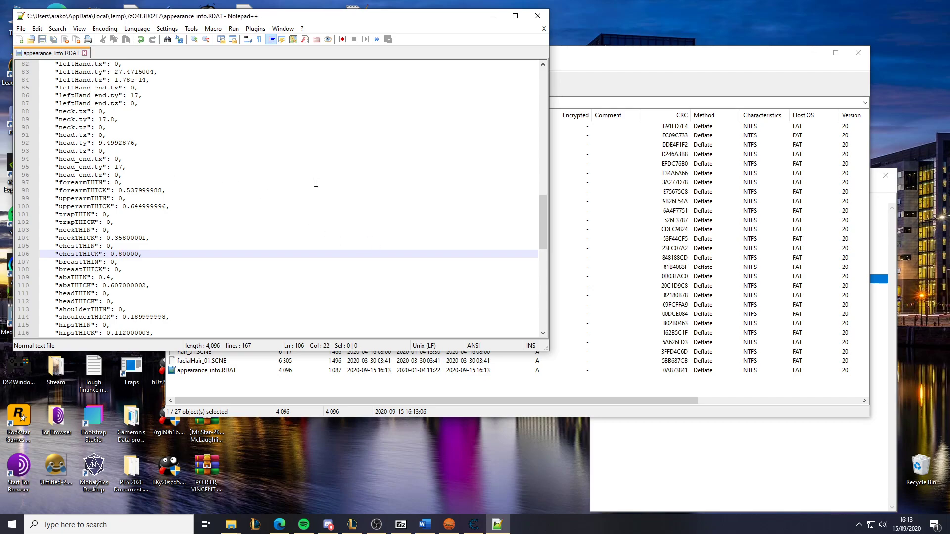
{"action": "left_click", "coordinate": [542, 13]}
{"action": "left_click", "coordinate": [487, 296]}
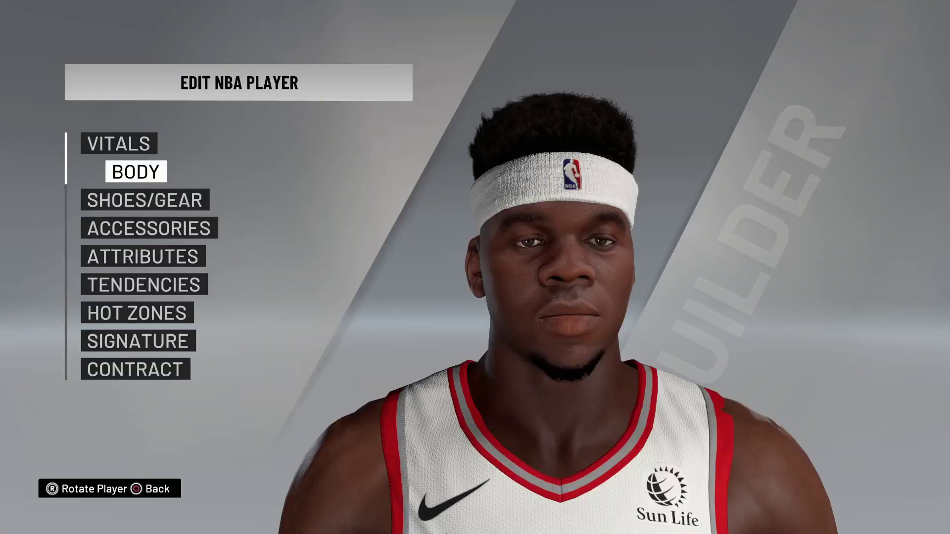
Review the edited player's body and personality badges, then keep the changes and return to the roster
{"action": "key", "text": "Return"}
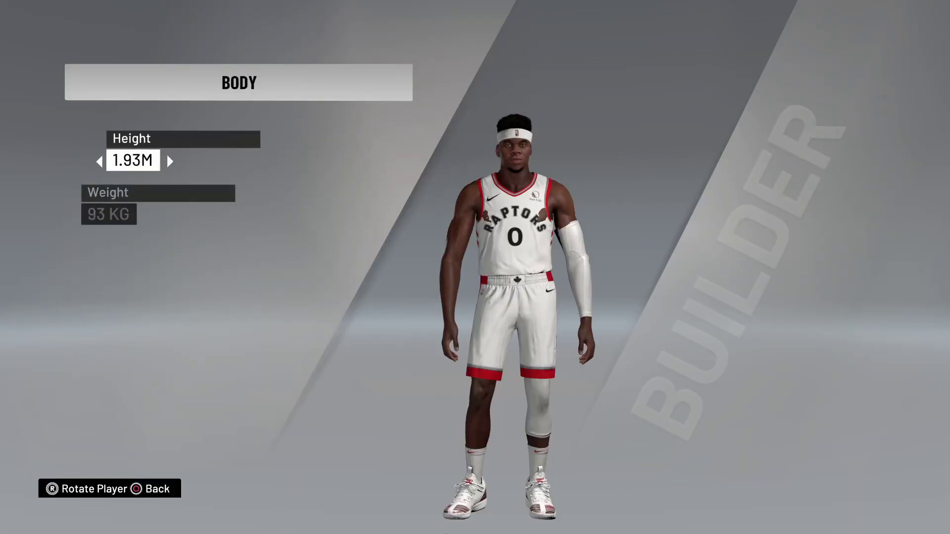
{"action": "key", "text": "Escape"}
{"action": "key", "text": "Escape"}
{"action": "key", "text": "Return"}
{"action": "key", "text": "Down"}
{"action": "key", "text": "Down"}
{"action": "key", "text": "Return"}
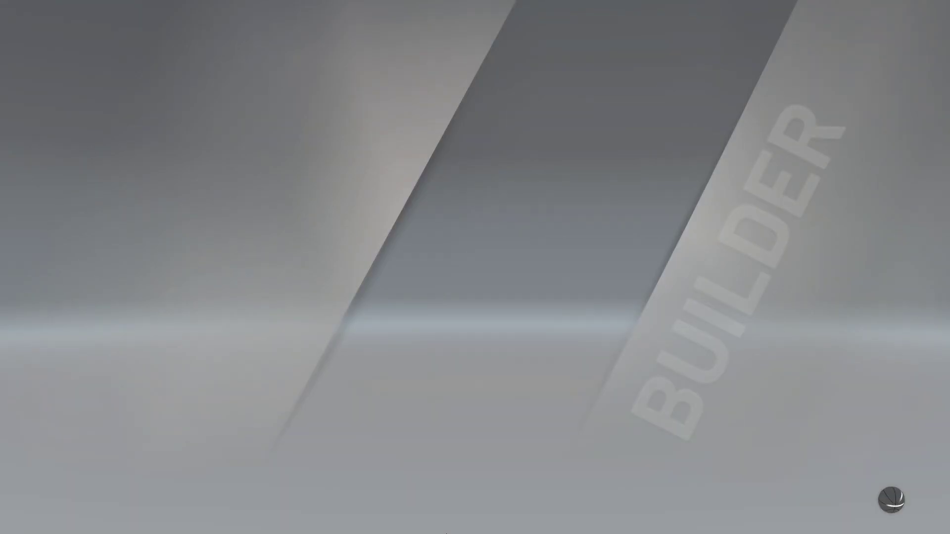
{"action": "key", "text": "Down"}
{"action": "key", "text": "Return"}
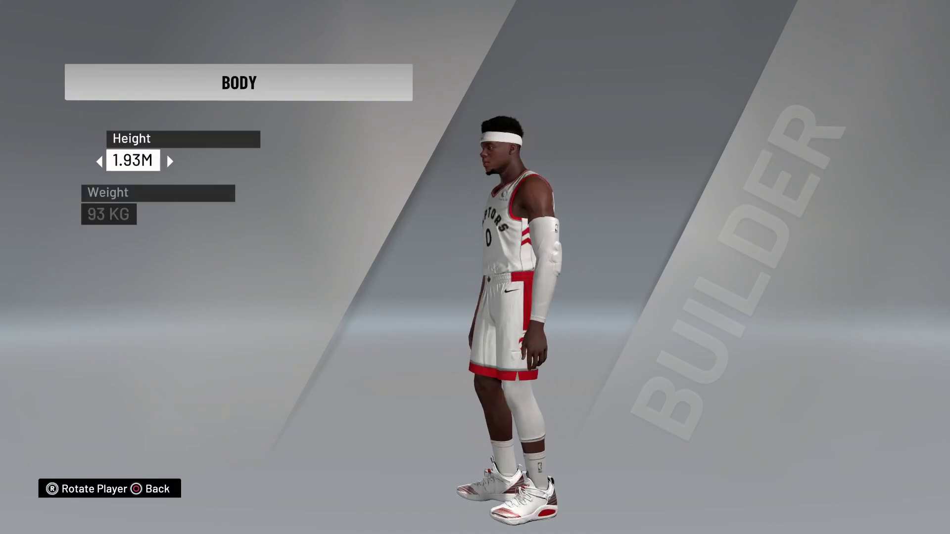
{"action": "key", "text": "Escape"}
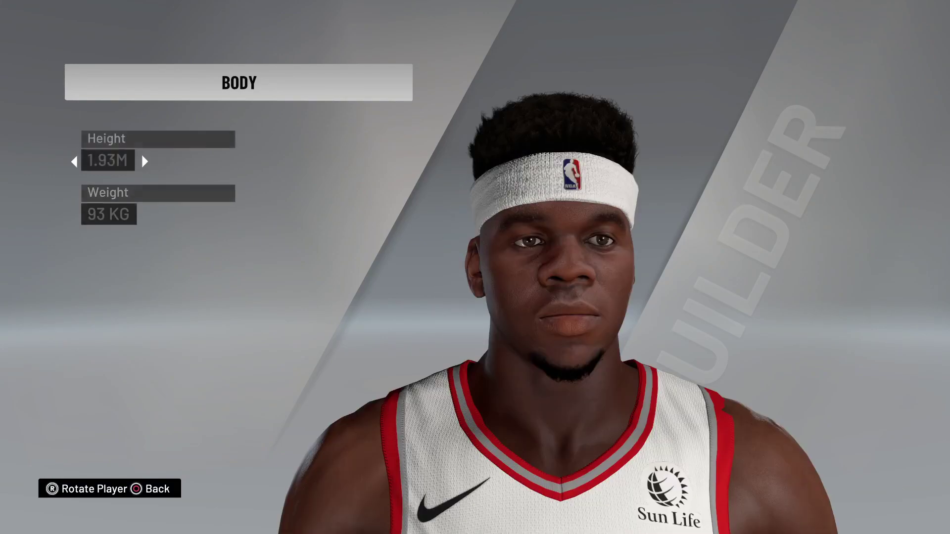
{"action": "key", "text": "Down"}
{"action": "key", "text": "Down"}
{"action": "key", "text": "Down"}
{"action": "key", "text": "Down"}
{"action": "key", "text": "Down"}
{"action": "key", "text": "Down"}
{"action": "key", "text": "Down"}
{"action": "key", "text": "Down"}
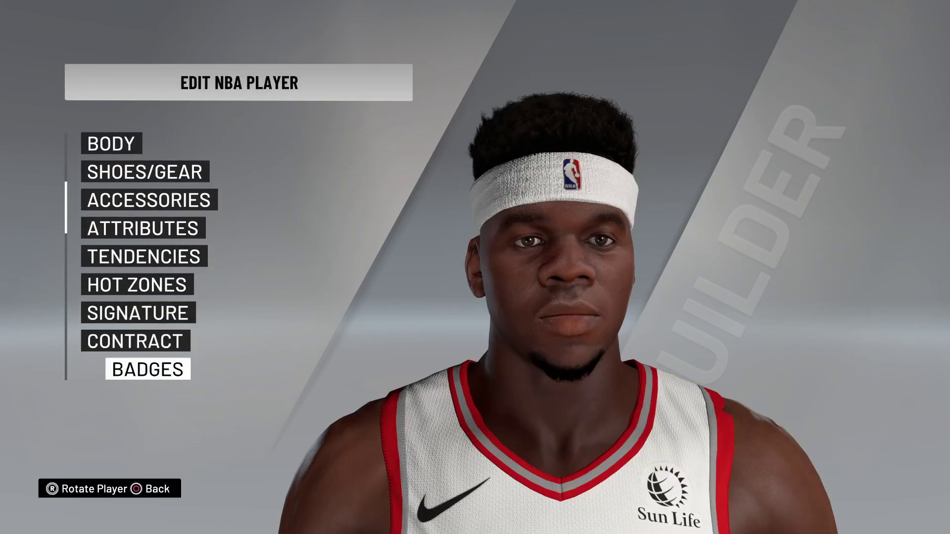
{"action": "key", "text": "Return"}
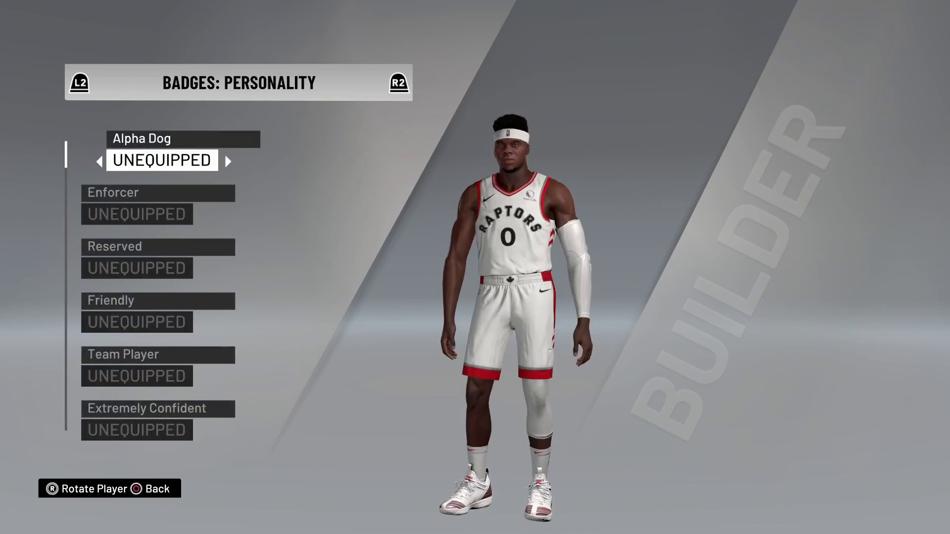
{"action": "key", "text": "Escape"}
{"action": "key", "text": "Escape"}
{"action": "key", "text": "Return"}
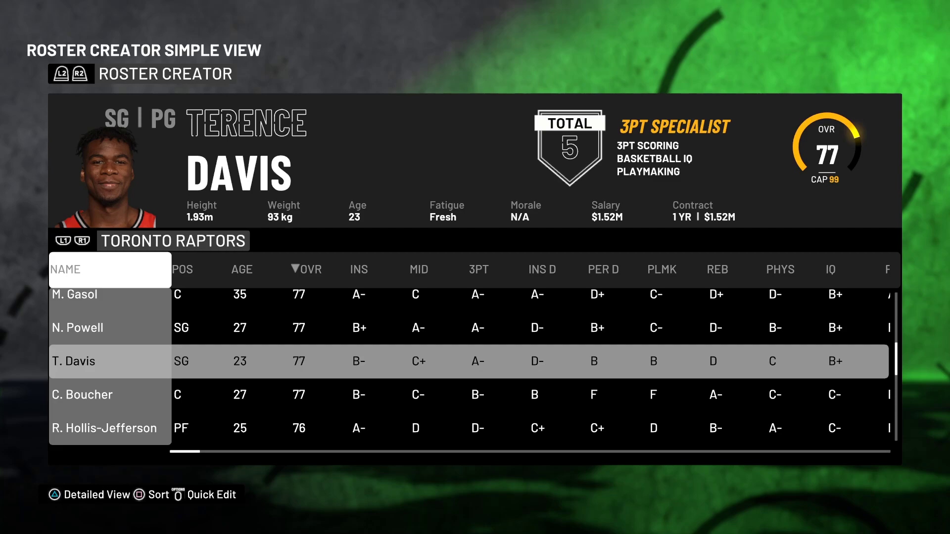
Open Golden State's 71-rated point guard Ky Bowman in the player editor, then switch to Cheat Engine
{"action": "key", "text": "Up"}
{"action": "key", "text": "Up"}
{"action": "key", "text": "Up"}
{"action": "key", "text": "Up"}
{"action": "key", "text": "Up"}
{"action": "key", "text": "Up"}
{"action": "key", "text": "Up"}
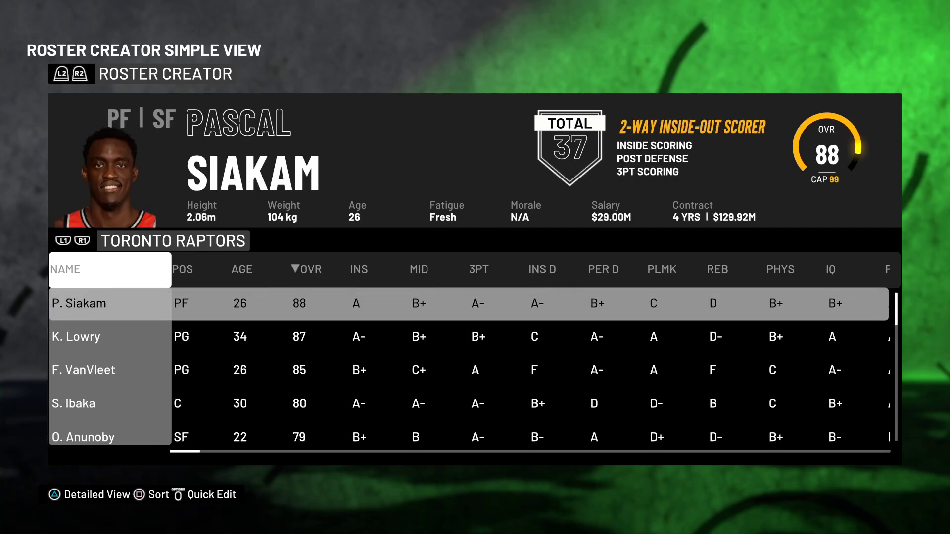
{"action": "key", "text": "Page_Down"}
{"action": "key", "text": "Page_Down"}
{"action": "key", "text": "Page_Down"}
{"action": "key", "text": "Page_Down"}
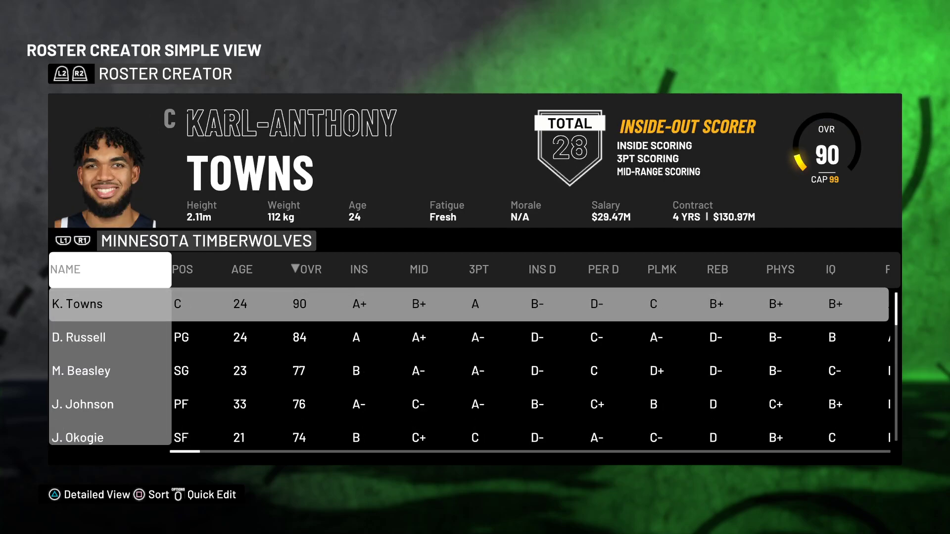
{"action": "key", "text": "Page_Down"}
{"action": "key", "text": "Page_Up"}
{"action": "key", "text": "Down"}
{"action": "key", "text": "Down"}
{"action": "key", "text": "Down"}
{"action": "key", "text": "Down"}
{"action": "key", "text": "Down"}
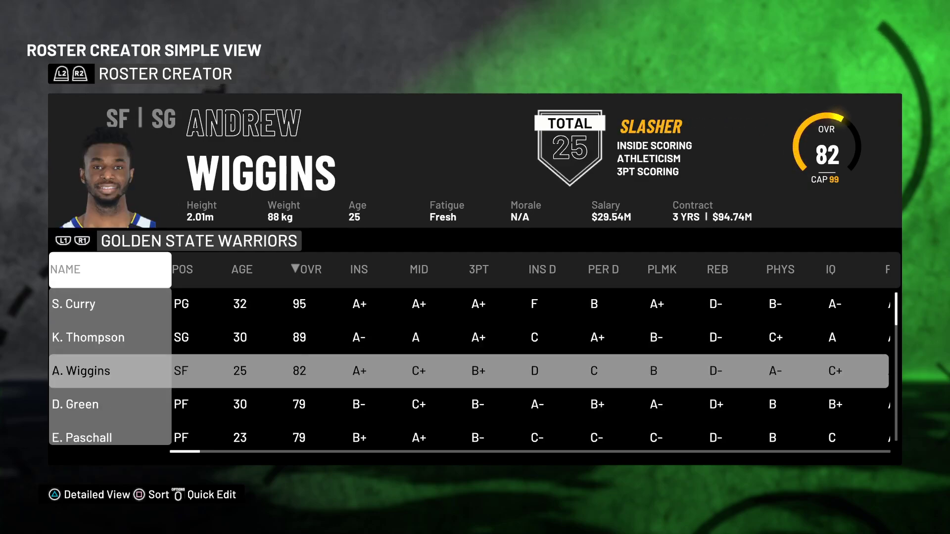
{"action": "key", "text": "Down"}
{"action": "key", "text": "Down"}
{"action": "key", "text": "Down"}
{"action": "key", "text": "Down"}
{"action": "key", "text": "Down"}
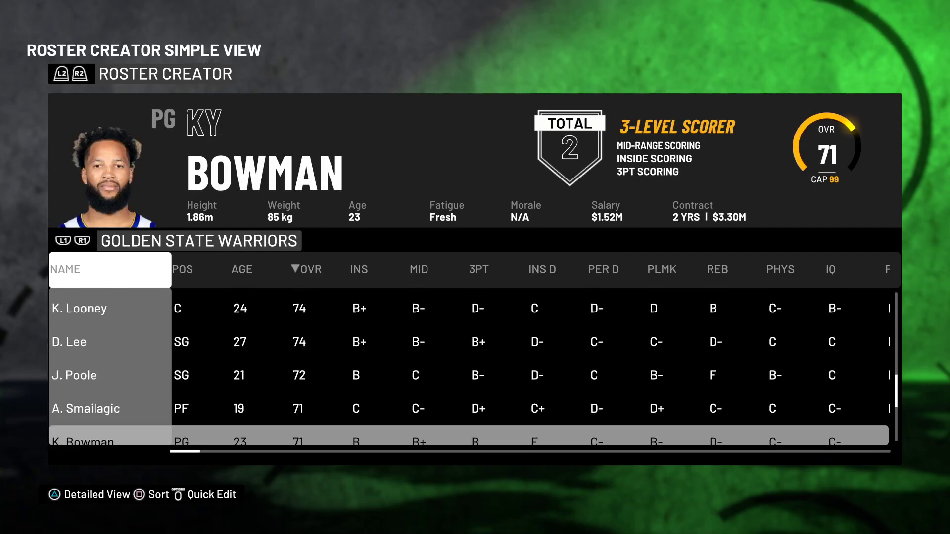
{"action": "key", "text": "Return"}
{"action": "key", "text": "Down"}
{"action": "key", "text": "Down"}
{"action": "key", "text": "Return"}
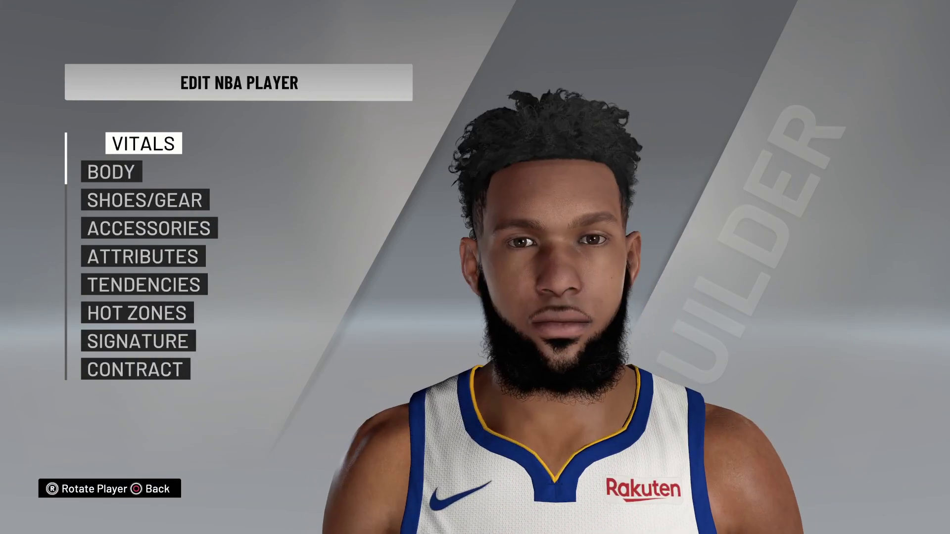
{"action": "key", "text": "alt+Tab"}
{"action": "left_click", "coordinate": [470, 525]}
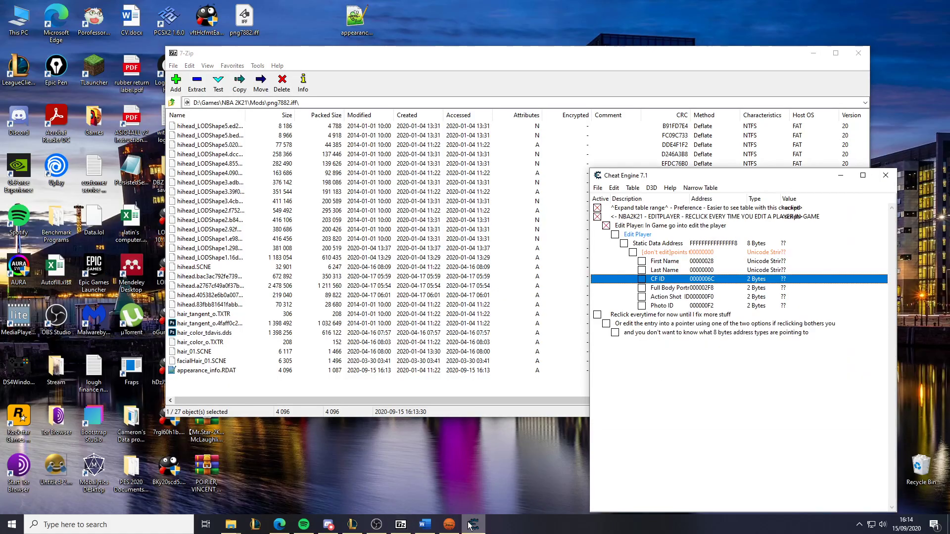
Re-enable the NBA2K21 EDITPLAYER script to read CF ID 1 and portrait 7915, then open 2K20 Mods
{"action": "left_click", "coordinate": [597, 216]}
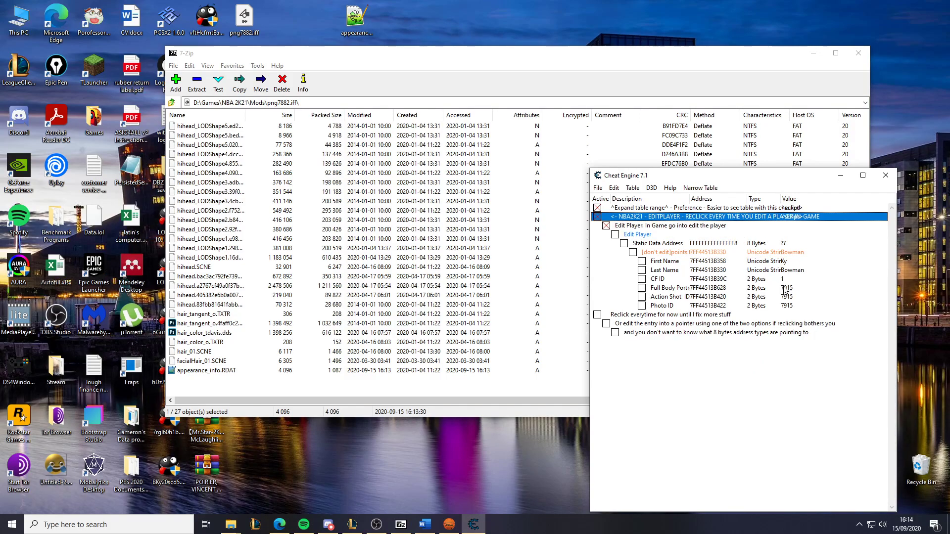
{"action": "left_click", "coordinate": [282, 525]}
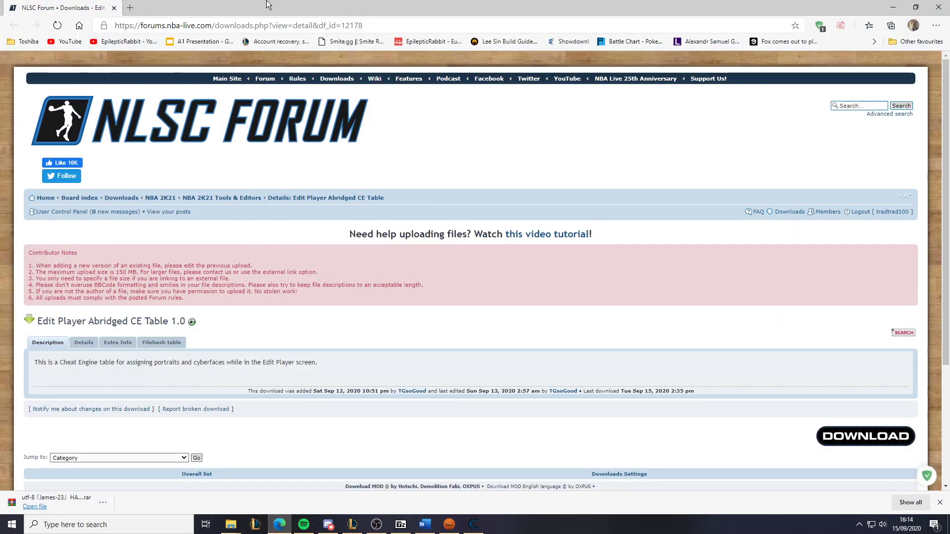
{"action": "mouse_move", "coordinate": [230, 525]}
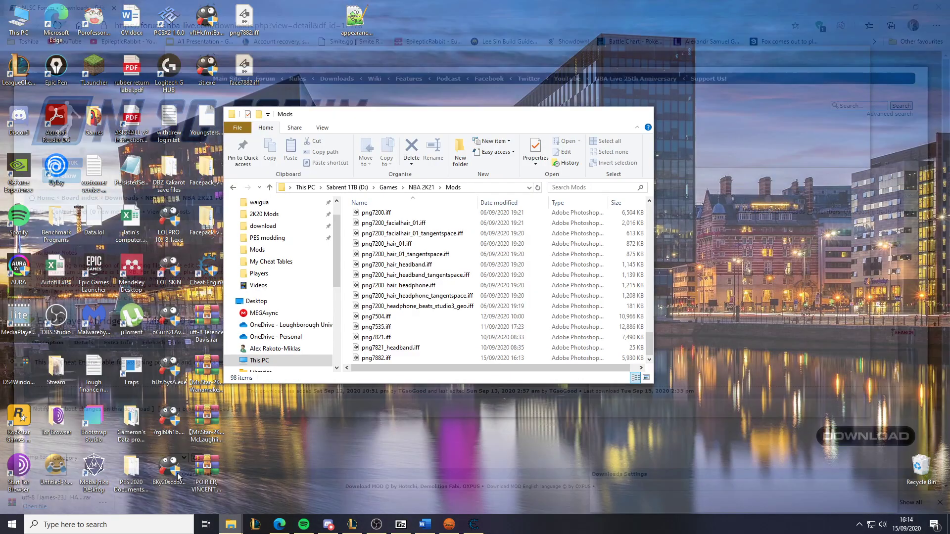
{"action": "left_click", "coordinate": [177, 473]}
{"action": "left_click", "coordinate": [299, 216]}
Search 2K20 Mods for the Ky Bowman cyberface zip and open its waigua folder in WinRAR
{"action": "left_click", "coordinate": [573, 187]}
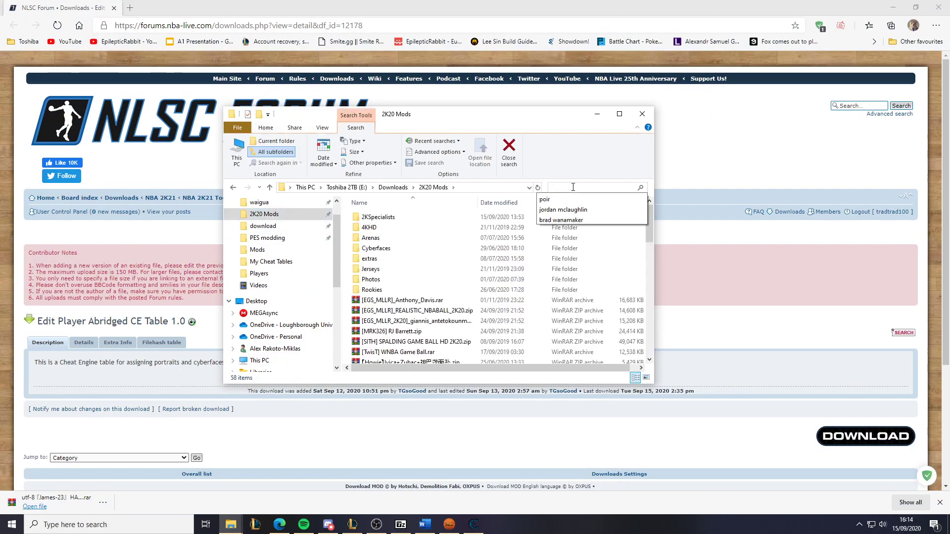
{"action": "type", "text": "n"}
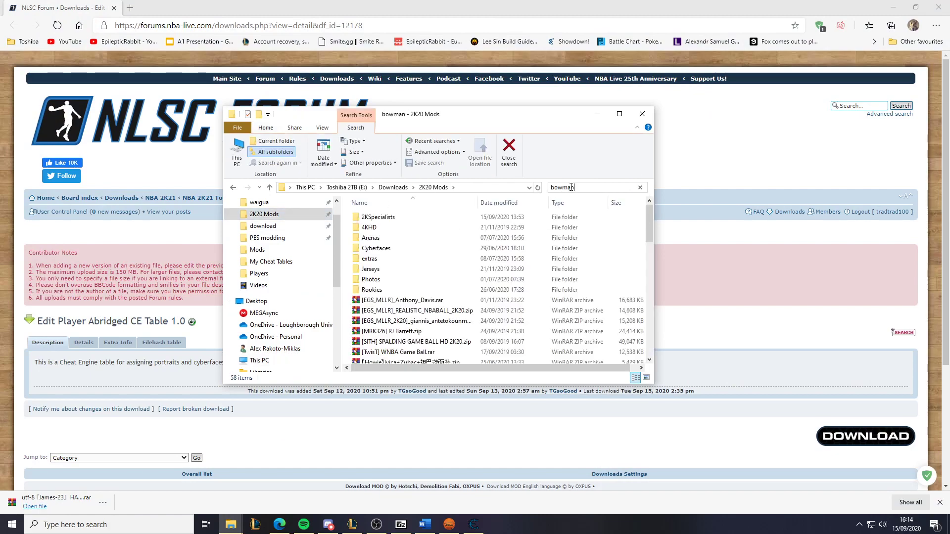
{"action": "double_click", "coordinate": [462, 215]}
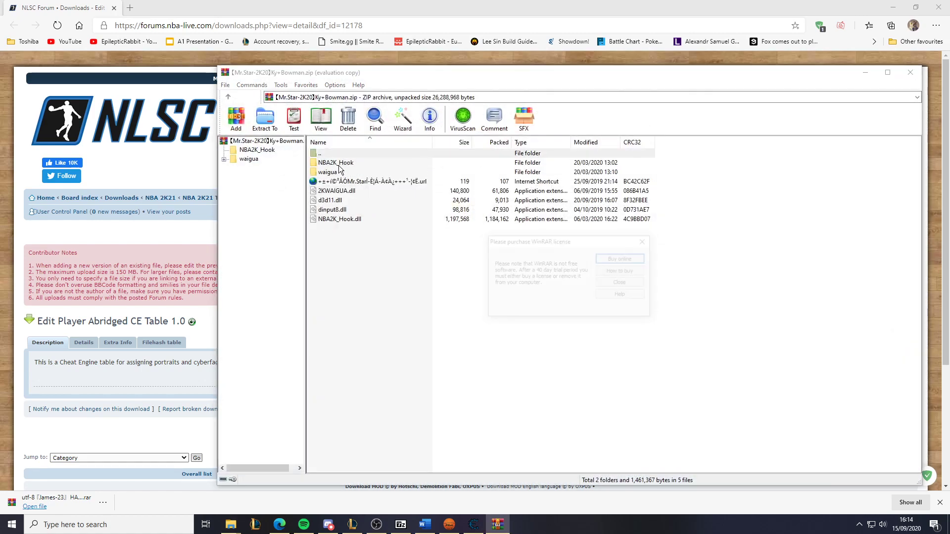
{"action": "left_click", "coordinate": [651, 245]}
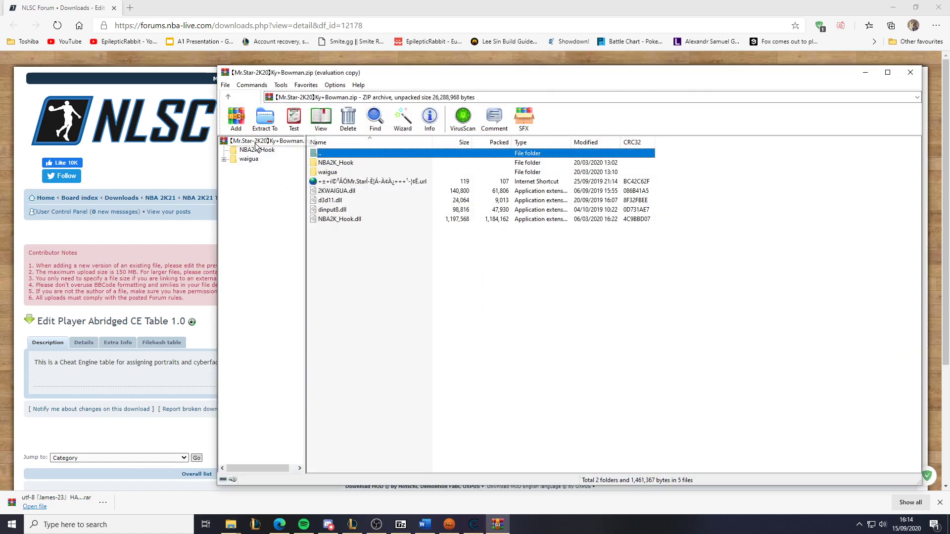
{"action": "double_click", "coordinate": [344, 173]}
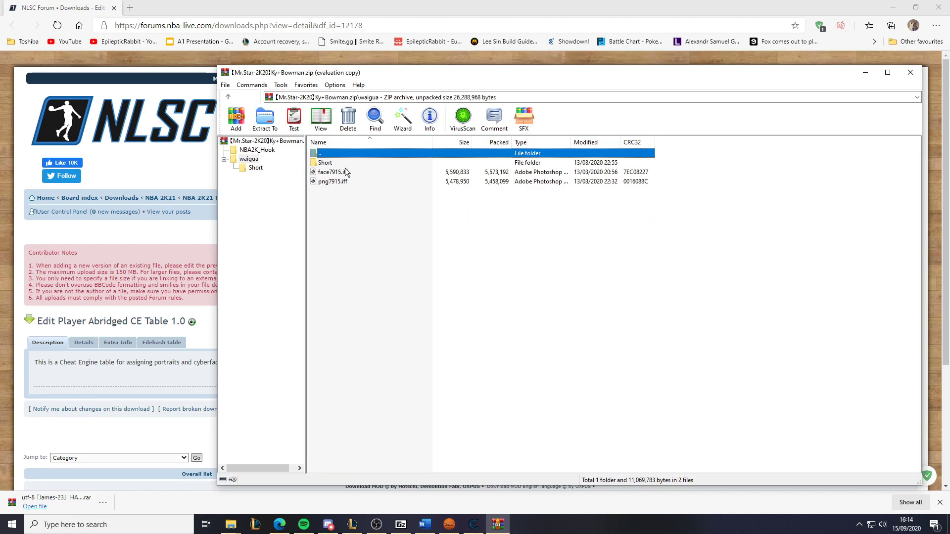
Extract face7915.iff and png7915.iff to D:\Games\NBA 2K21\Mods and close WinRAR
{"action": "left_click", "coordinate": [353, 171]}
{"action": "left_click", "coordinate": [346, 181], "text": "shift"}
{"action": "key", "text": "alt+e"}
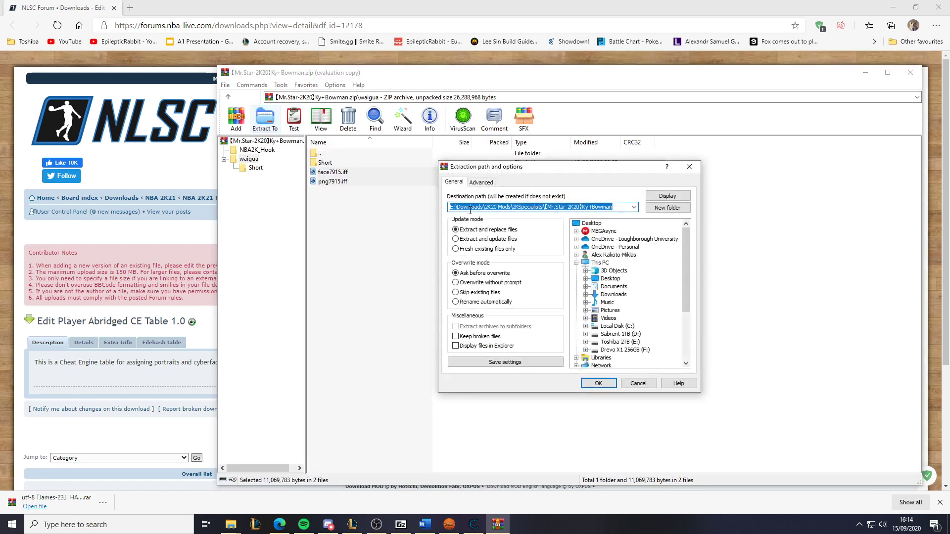
{"action": "left_click", "coordinate": [634, 208]}
{"action": "left_click", "coordinate": [600, 312]}
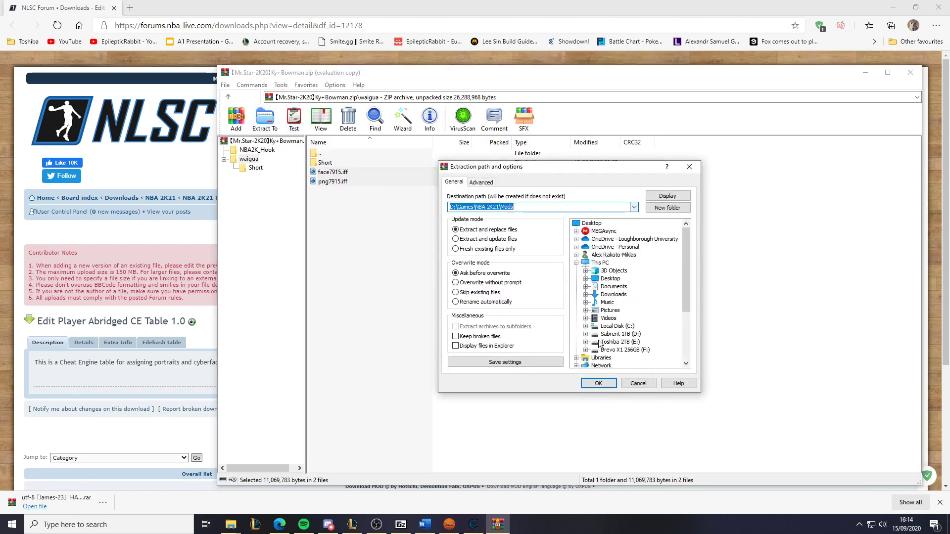
{"action": "left_click", "coordinate": [597, 385]}
{"action": "key", "text": "Escape"}
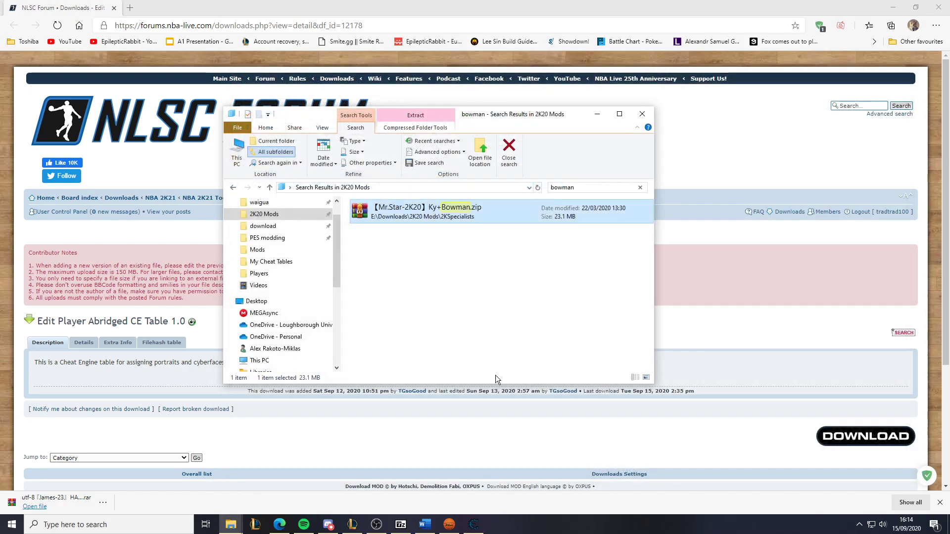
{"action": "right_click", "coordinate": [410, 524]}
Close 7-Zip and locate png7915.iff in the NBA 2K21 Mods folder in File Explorer
{"action": "left_click", "coordinate": [382, 495]}
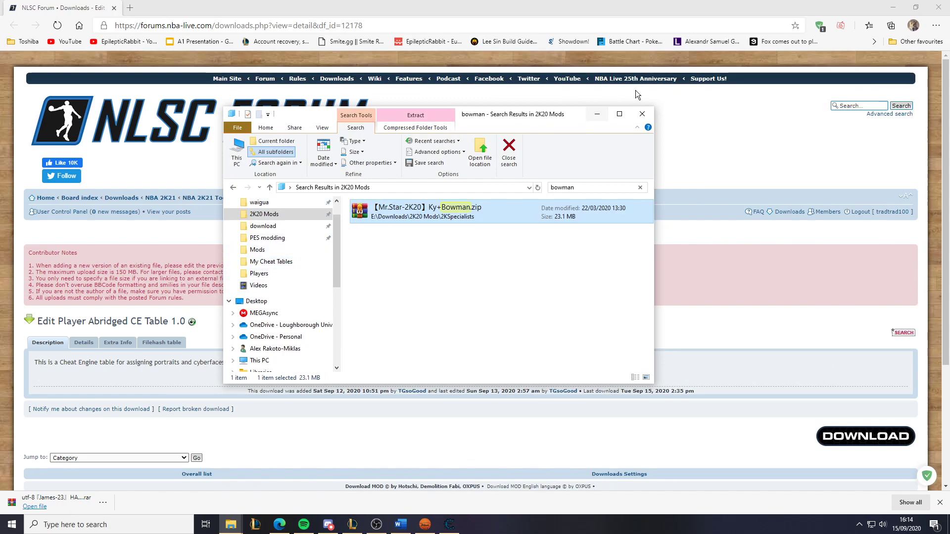
{"action": "left_click", "coordinate": [597, 115]}
{"action": "left_click", "coordinate": [230, 524]}
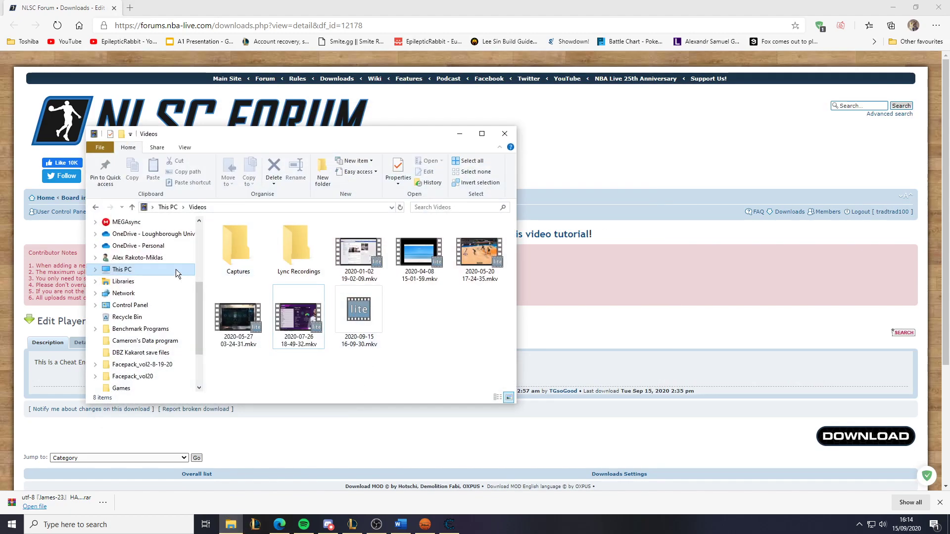
{"action": "scroll", "coordinate": [149, 317], "scroll_direction": "down", "scroll_amount": 3}
{"action": "scroll", "coordinate": [147, 327], "scroll_direction": "up", "scroll_amount": 5}
{"action": "left_click", "coordinate": [120, 246]}
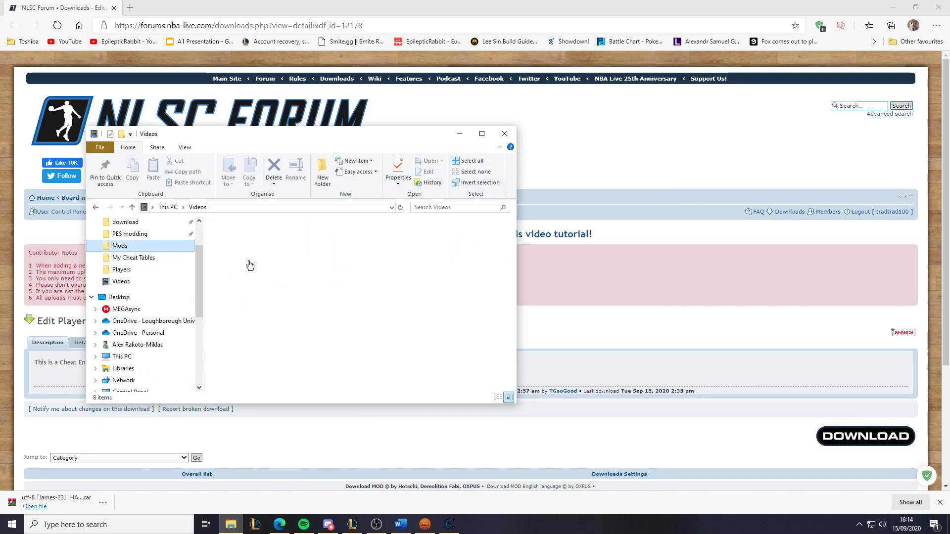
{"action": "scroll", "coordinate": [266, 239], "scroll_direction": "down", "scroll_amount": 10}
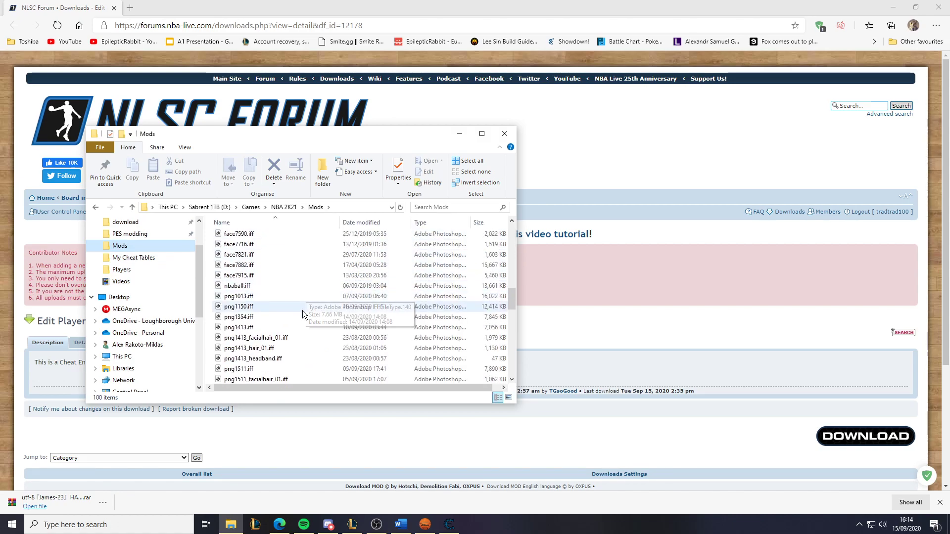
{"action": "left_click", "coordinate": [255, 275]}
{"action": "scroll", "coordinate": [509, 323], "scroll_direction": "down", "scroll_amount": 14}
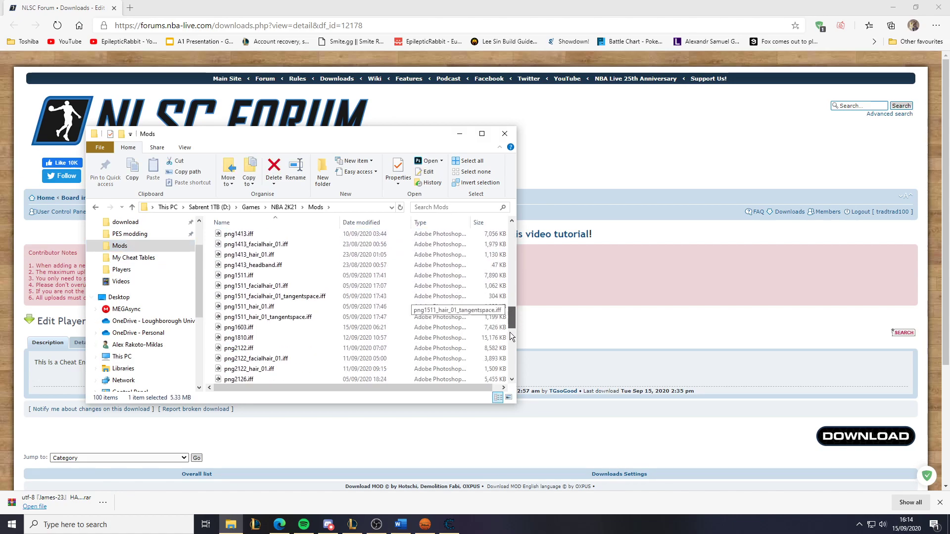
{"action": "left_click", "coordinate": [239, 379]}
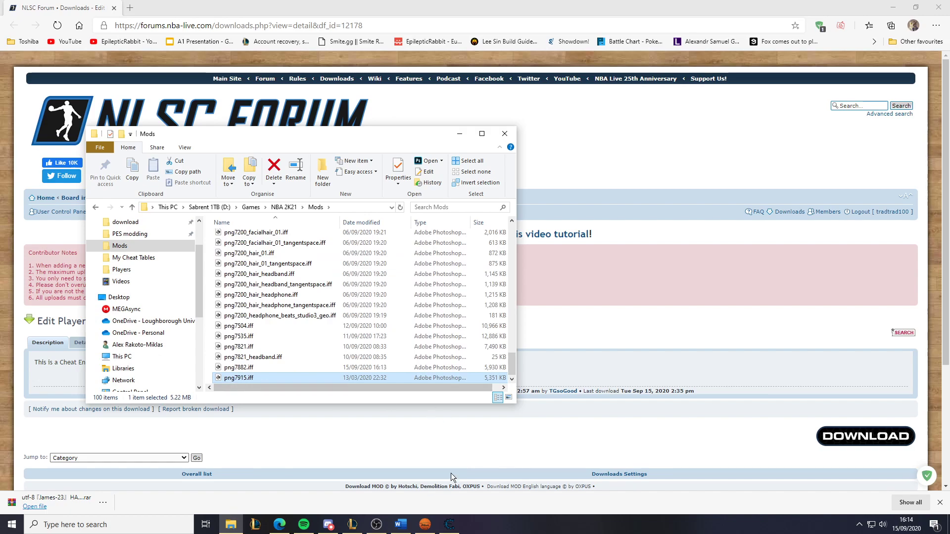
Set the player's CF ID to 7915 in Cheat Engine and keep the changes in the game
{"action": "left_click", "coordinate": [443, 527]}
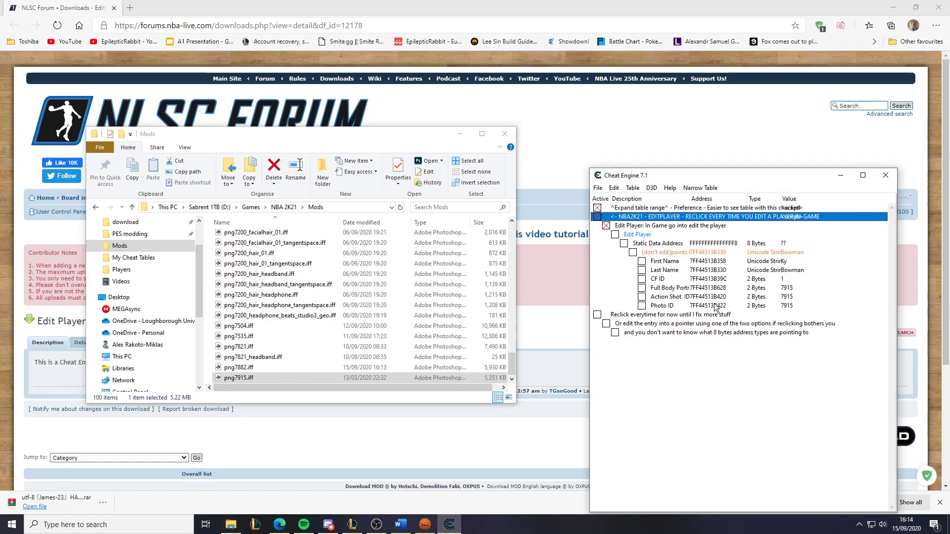
{"action": "double_click", "coordinate": [786, 279]}
{"action": "type", "text": "7915"}
{"action": "left_click", "coordinate": [429, 524]}
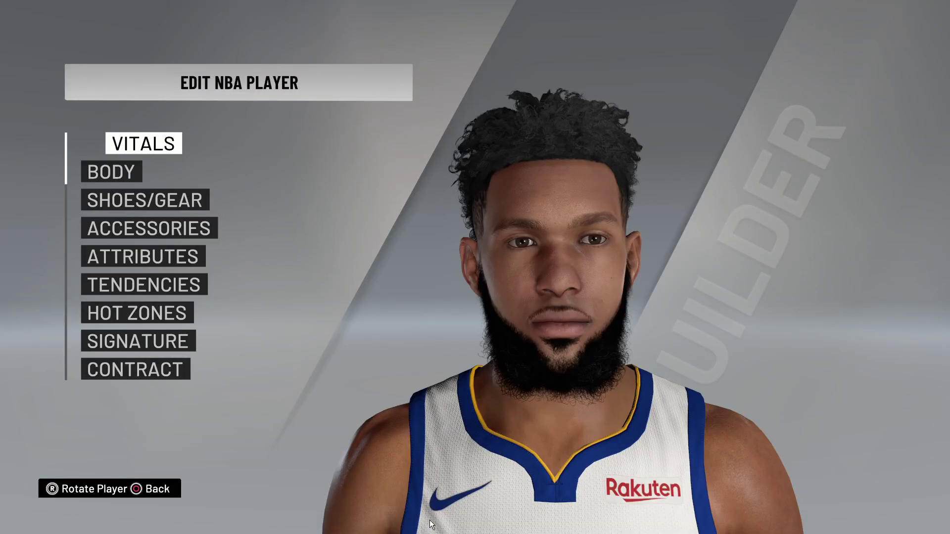
{"action": "key", "text": "Escape"}
{"action": "key", "text": "Return"}
{"action": "key", "text": "alt+Tab"}
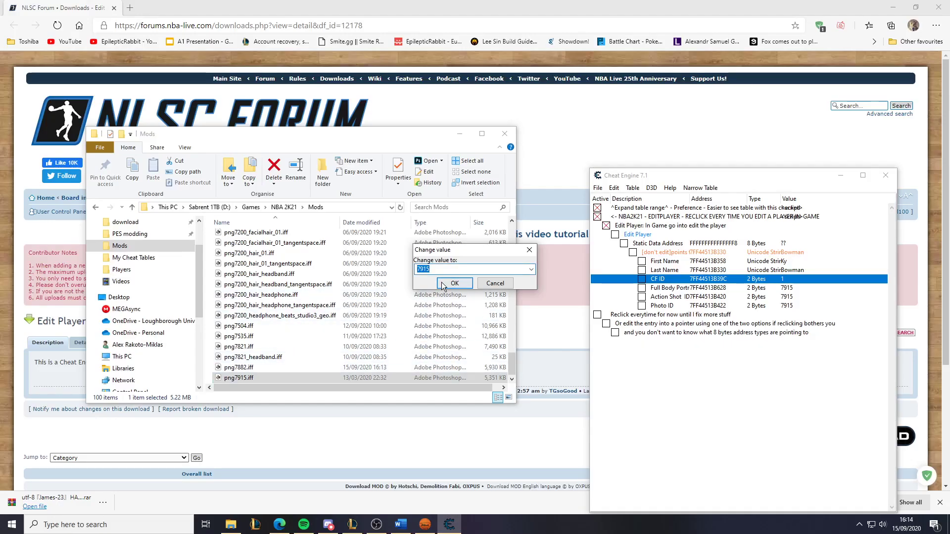
{"action": "left_click", "coordinate": [442, 287]}
{"action": "left_click", "coordinate": [424, 528]}
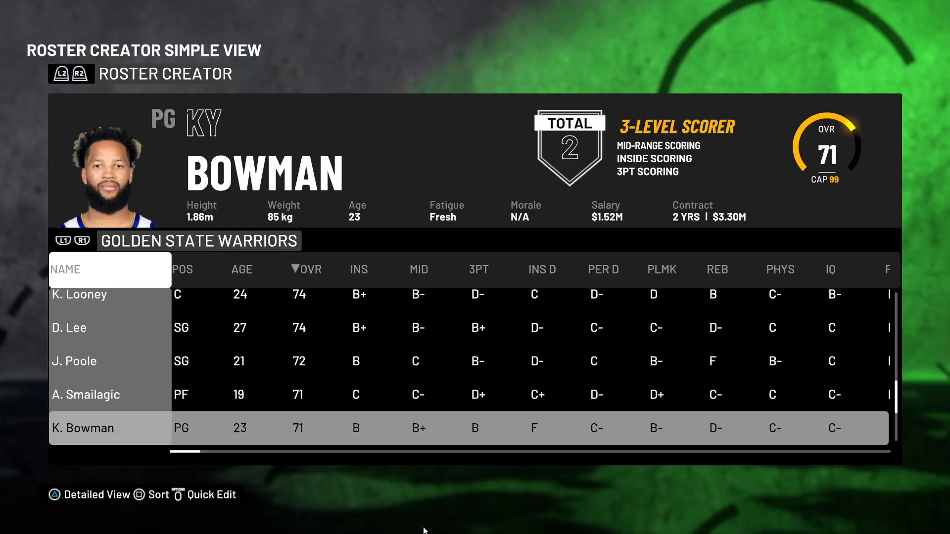
Inspect K. Bowman's new 7915 face in the editor's body view, then cancel out to the desktop
{"action": "key", "text": "Return"}
{"action": "key", "text": "Return"}
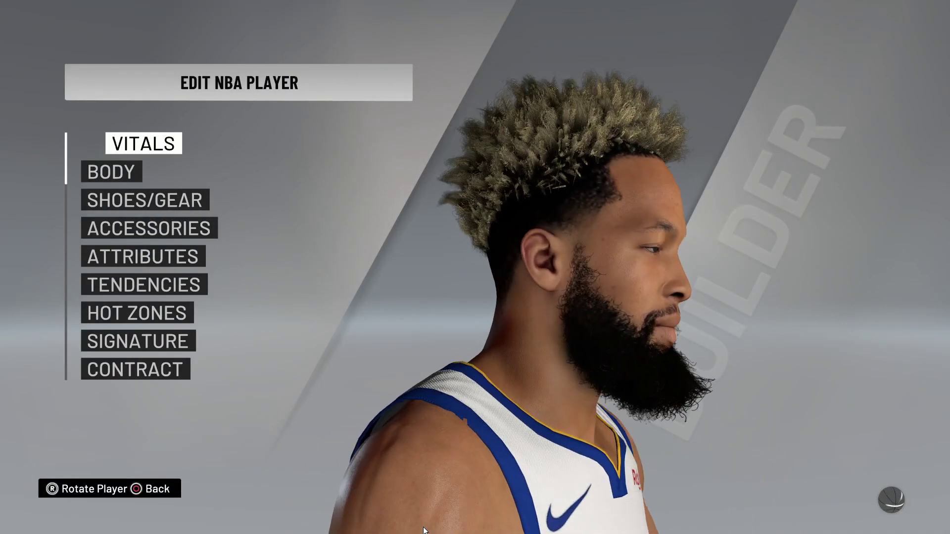
{"action": "key", "text": "Down"}
{"action": "key", "text": "Return"}
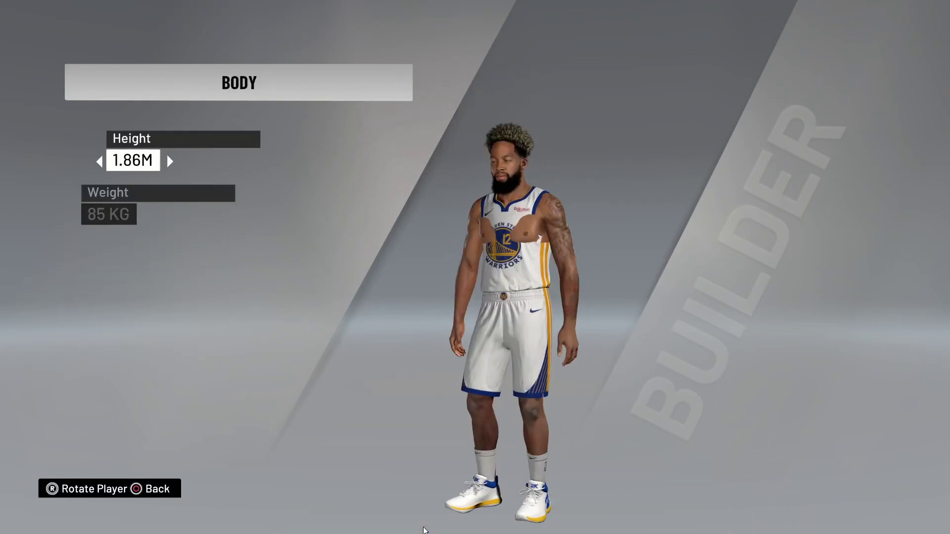
{"action": "key", "text": "Escape"}
{"action": "key", "text": "Escape"}
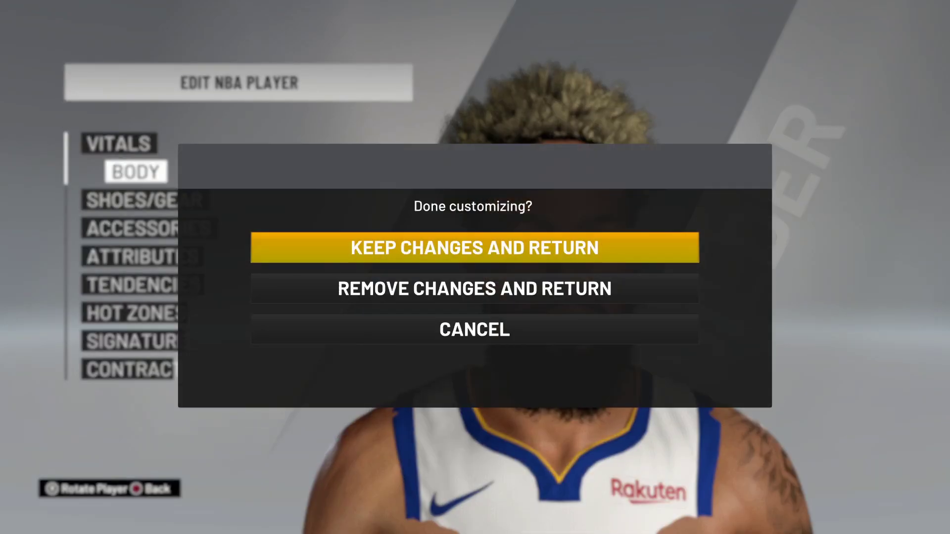
{"action": "key", "text": "Down"}
{"action": "key", "text": "Down"}
{"action": "key", "text": "Return"}
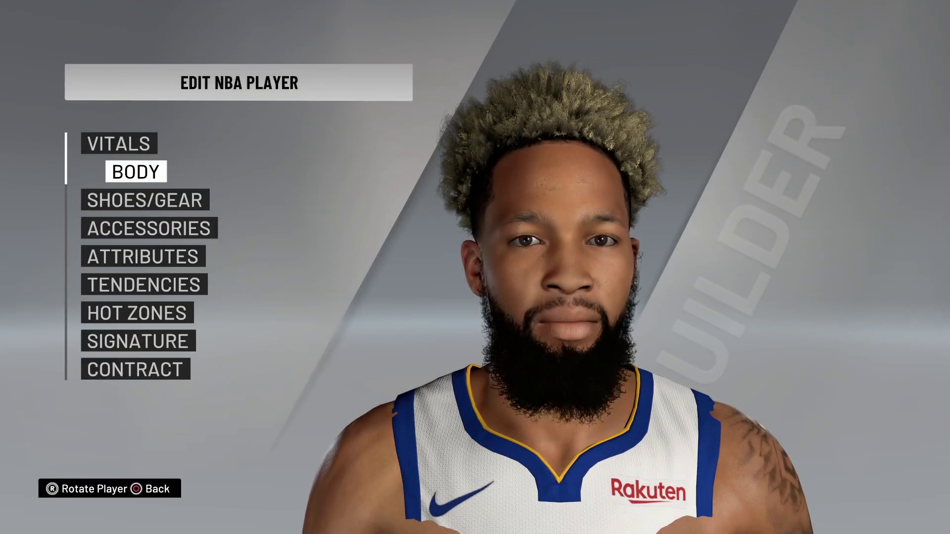
{"action": "left_click", "coordinate": [424, 528]}
{"action": "right_click", "coordinate": [252, 378]}
Open png7915.iff in 7-Zip and set chestTHICK on line 107 of appearance_info.RDAT to 0.800000
{"action": "mouse_move", "coordinate": [309, 170]}
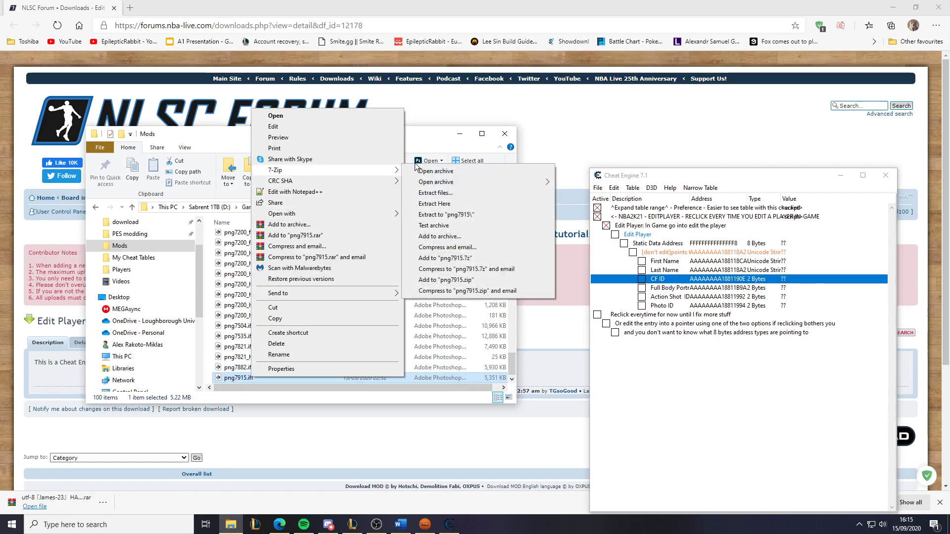
{"action": "left_click", "coordinate": [433, 168]}
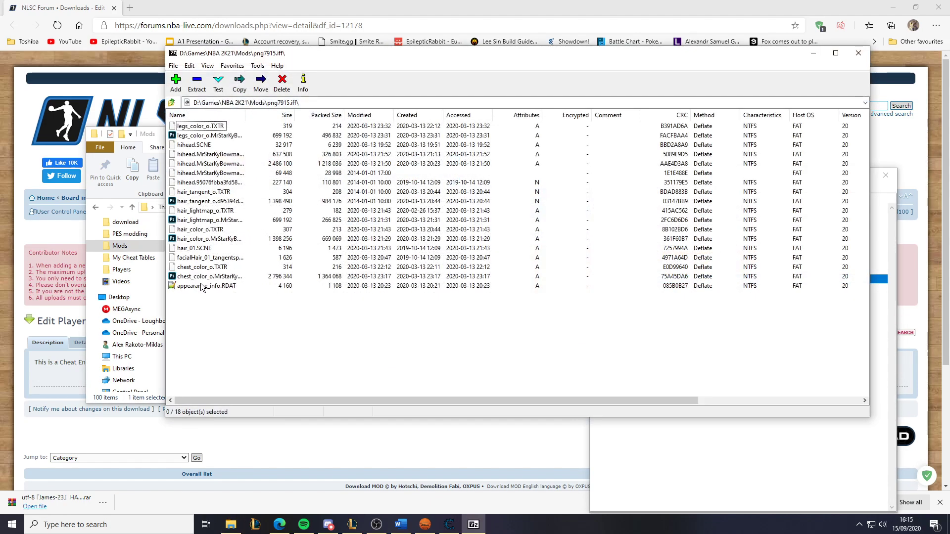
{"action": "double_click", "coordinate": [230, 287]}
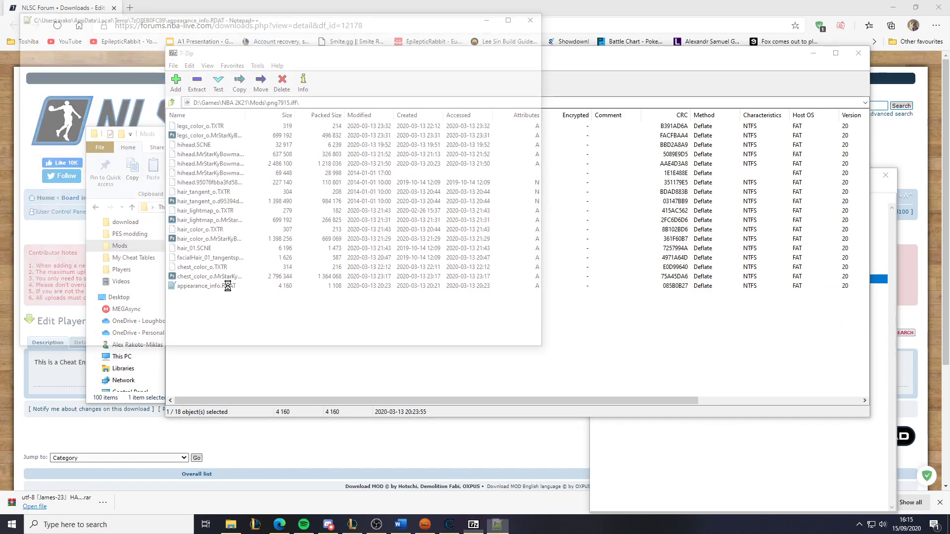
{"action": "scroll", "coordinate": [145, 212], "scroll_direction": "down", "scroll_amount": 20}
{"action": "scroll", "coordinate": [145, 212], "scroll_direction": "down", "scroll_amount": 10}
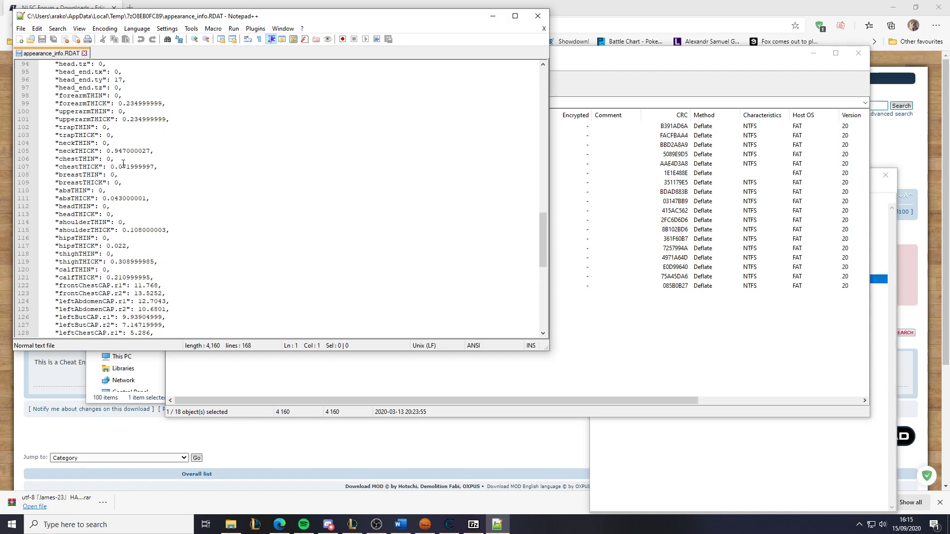
{"action": "left_click_drag", "start_coordinate": [119, 166], "coordinate": [145, 167]}
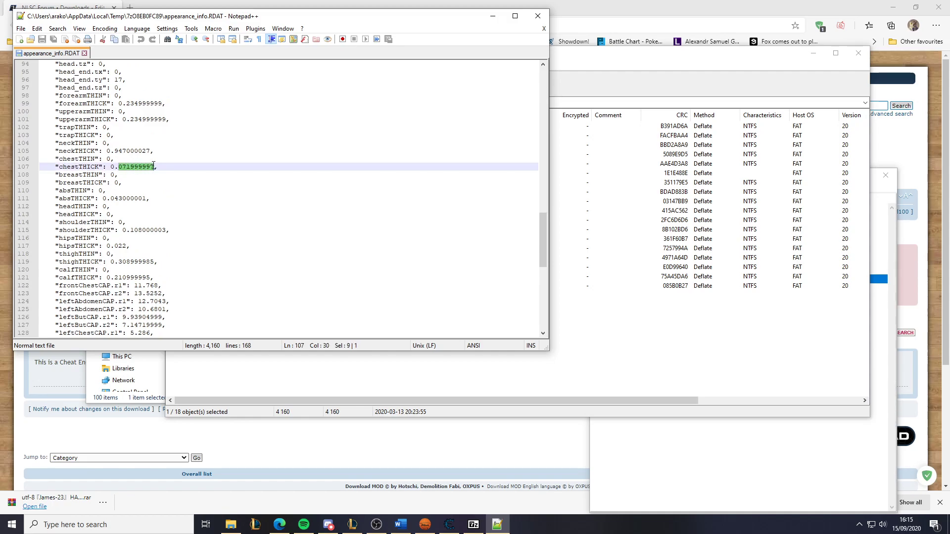
{"action": "type", "text": "800000"}
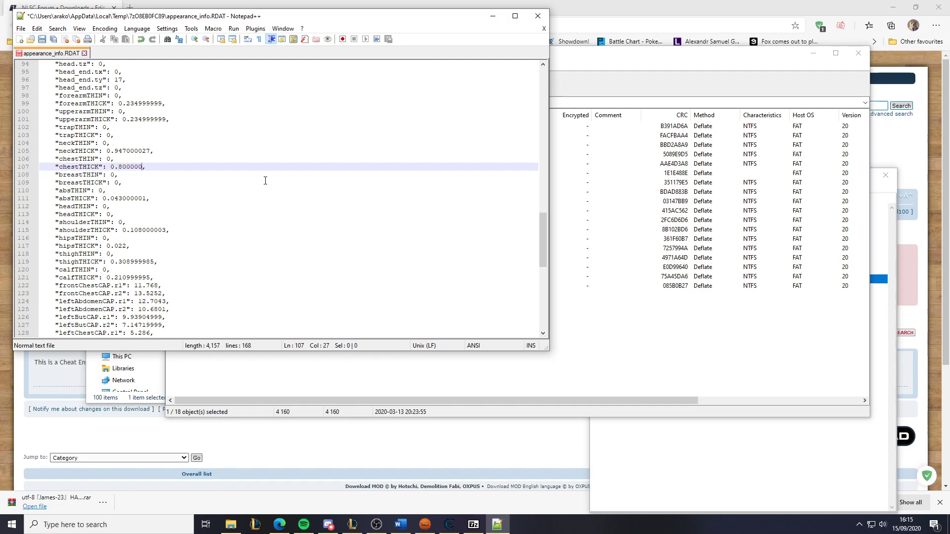
{"action": "key", "text": "ctrl+s"}
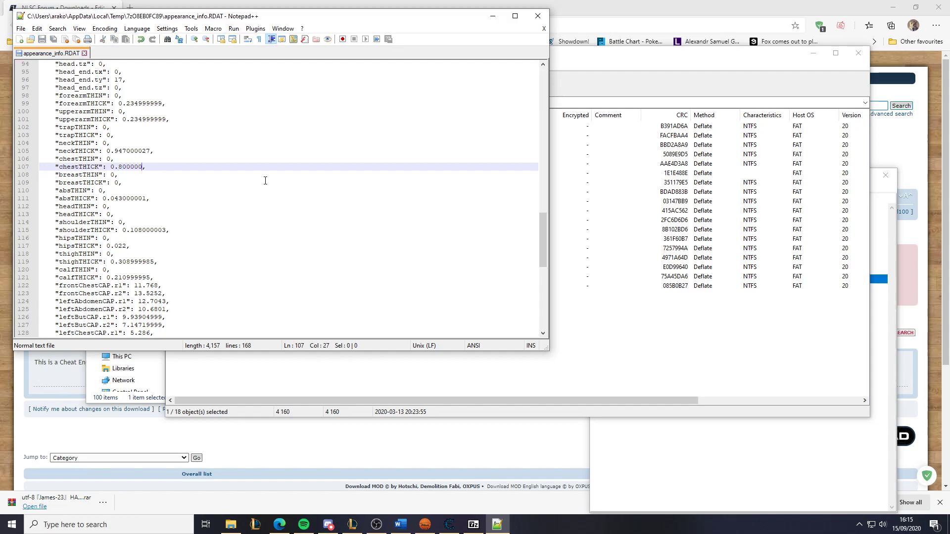
{"action": "left_click", "coordinate": [541, 20]}
{"action": "left_click", "coordinate": [484, 295]}
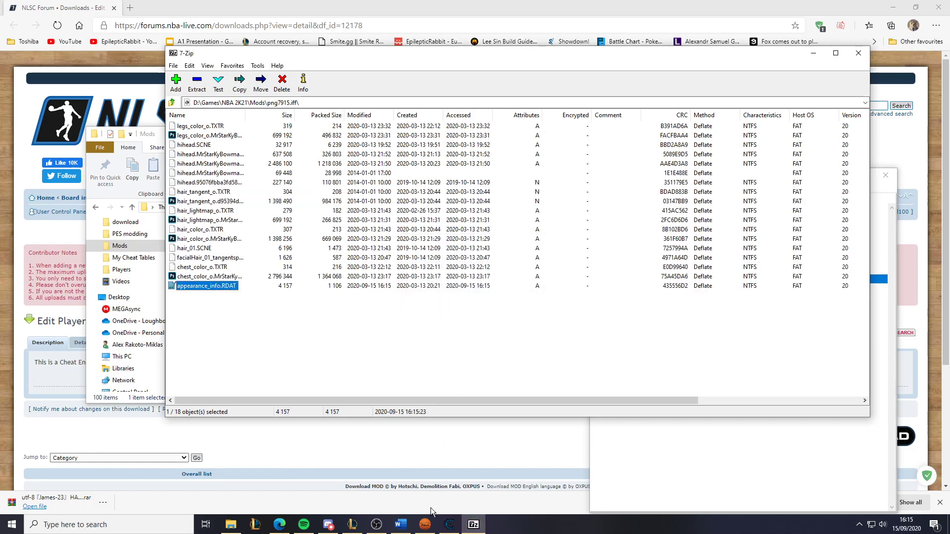
{"action": "left_click", "coordinate": [449, 524]}
Reopen K. Bowman's editor and check his body height and weight
{"action": "key", "text": "Escape"}
{"action": "key", "text": "Return"}
{"action": "key", "text": "Return"}
{"action": "key", "text": "Down"}
{"action": "key", "text": "Return"}
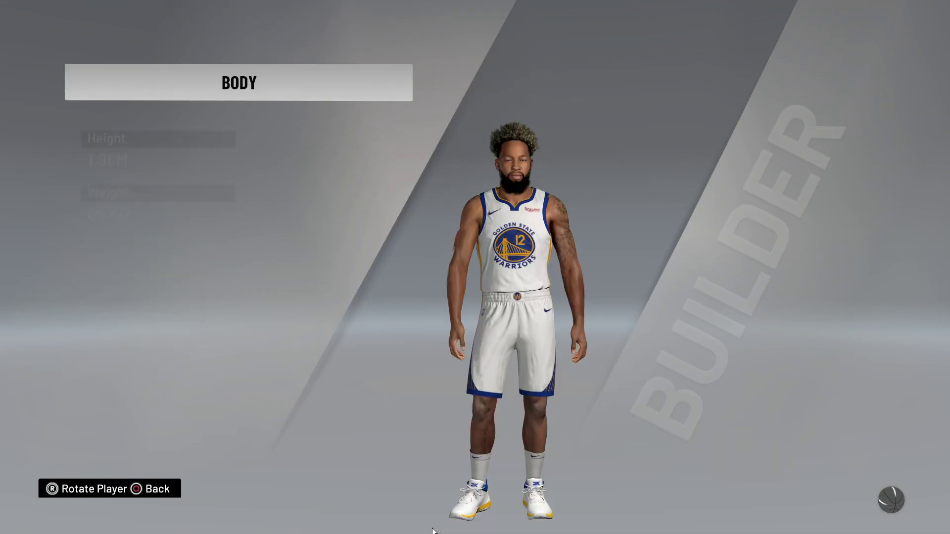
{"action": "key", "text": "Escape"}
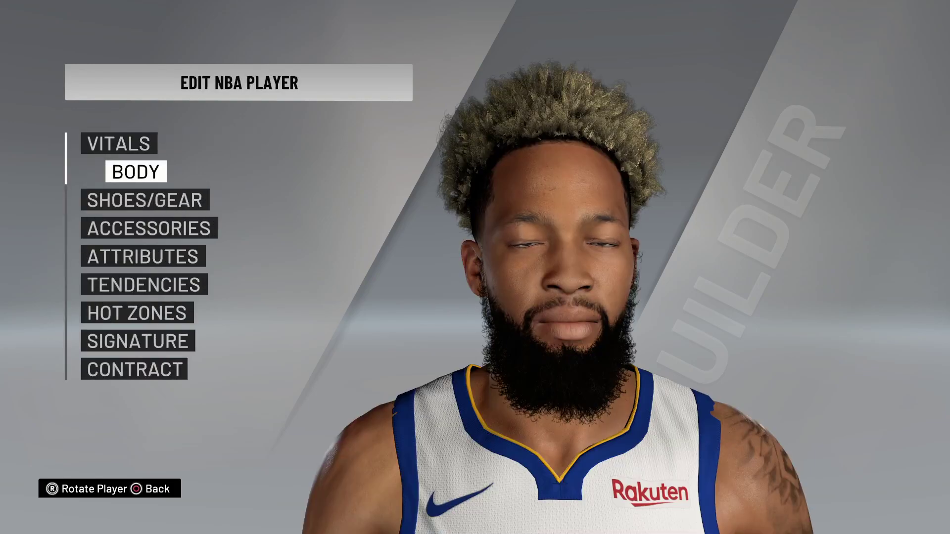
{"action": "key", "text": "Return"}
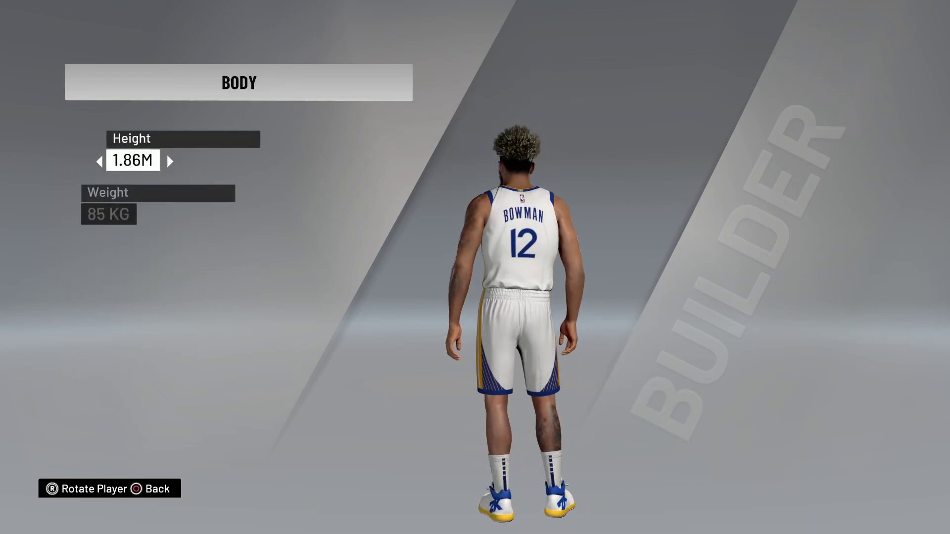
{"action": "key", "text": "Down"}
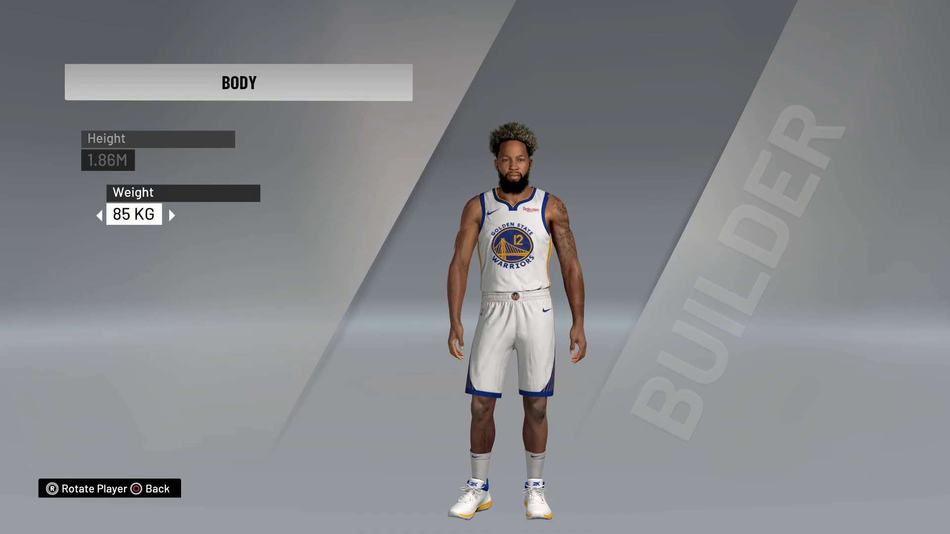
{"action": "key", "text": "Escape"}
Check his jump shot is Jump Shot 12 with Release 152, then keep the changes
{"action": "key", "text": "Down"}
{"action": "key", "text": "Down"}
{"action": "key", "text": "Down"}
{"action": "key", "text": "Down"}
{"action": "key", "text": "Down"}
{"action": "key", "text": "Down"}
{"action": "key", "text": "Up"}
{"action": "key", "text": "Return"}
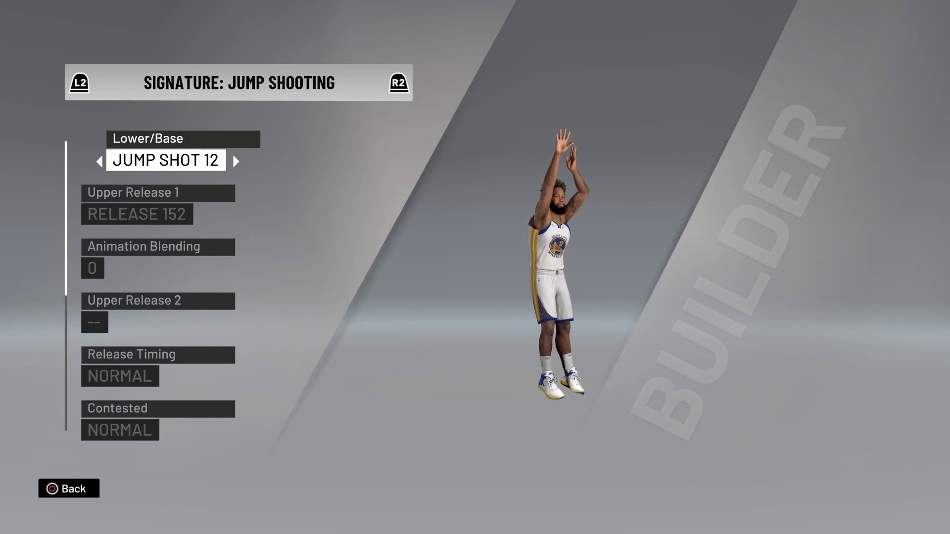
{"action": "key", "text": "Down"}
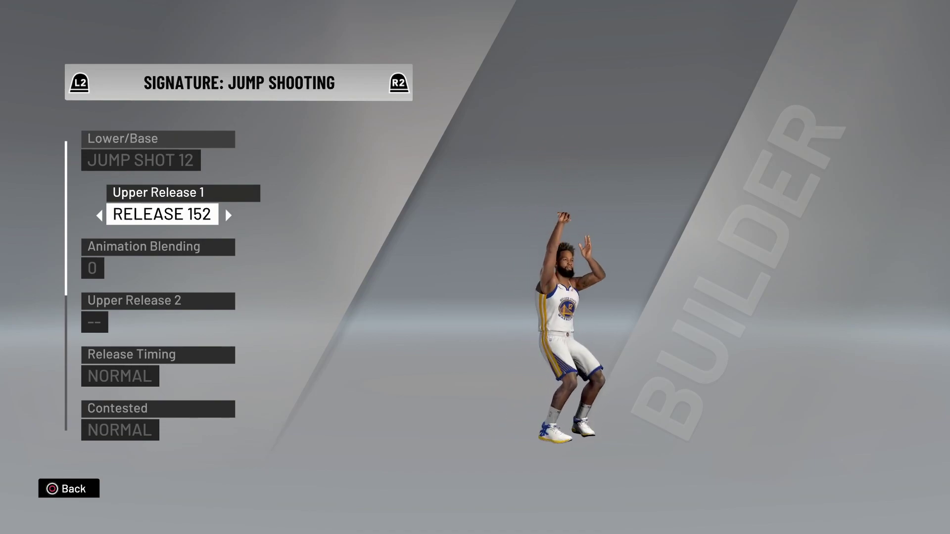
{"action": "key", "text": "Escape"}
{"action": "key", "text": "Escape"}
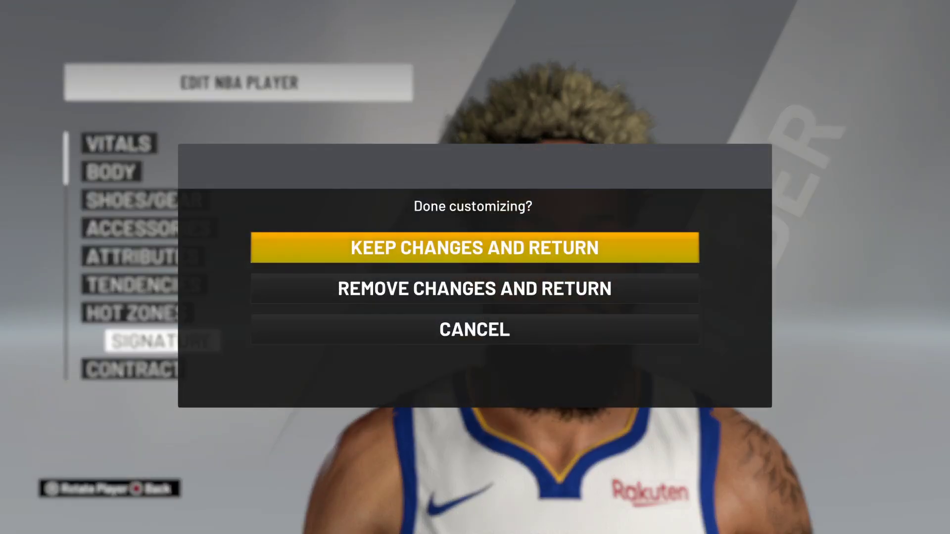
{"action": "key", "text": "Return"}
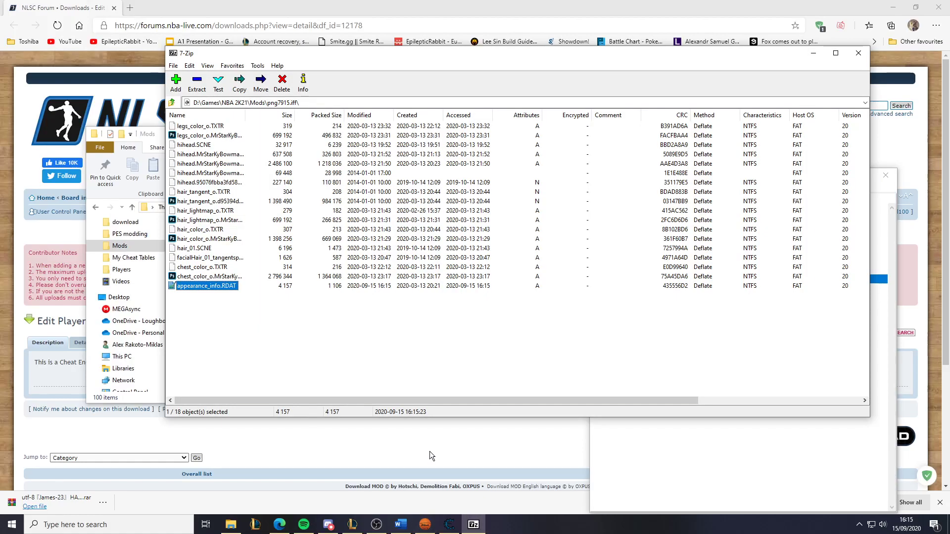